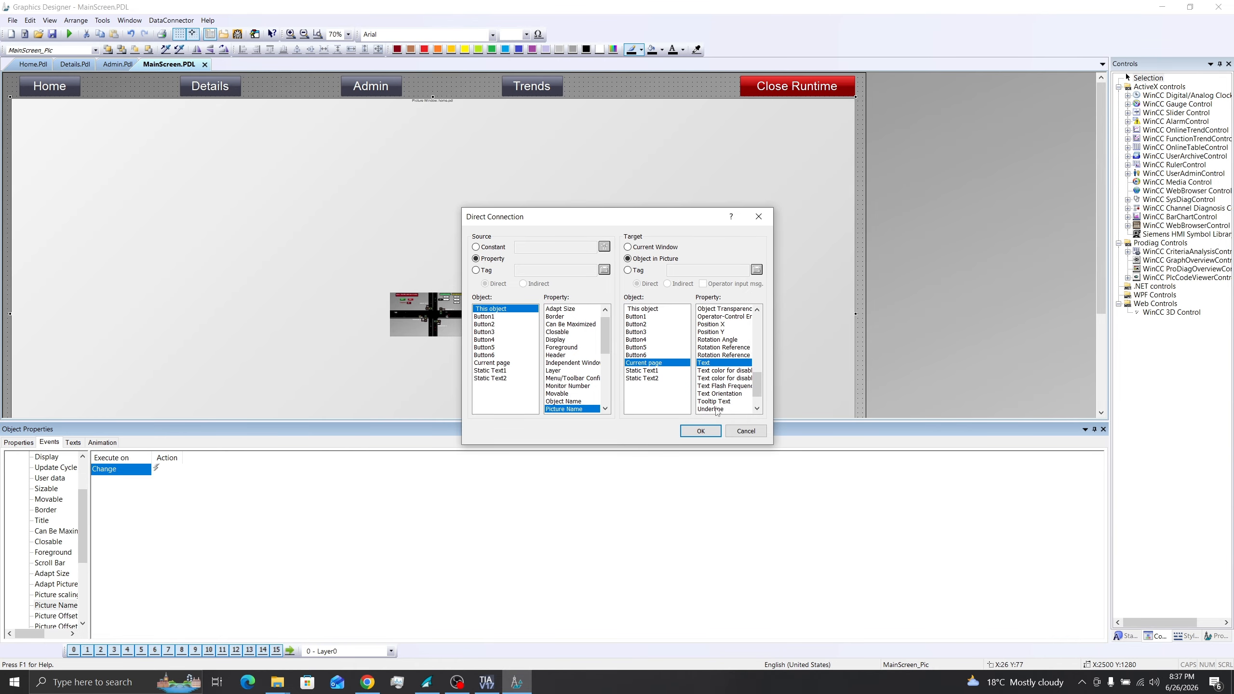
- Confirm the direct connection from the picture window's Picture Name to the Current page object's Text, and select Admin's Change picture authorization
{"action": "left_click", "coordinate": [708, 430]}
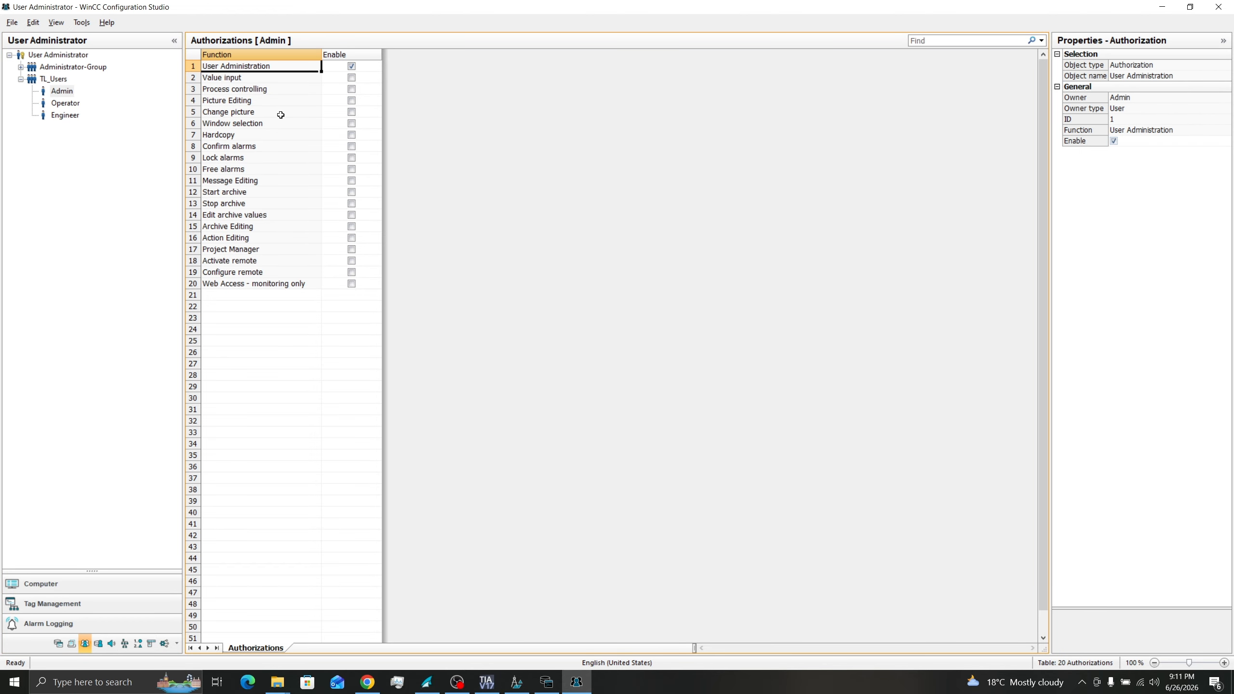
{"action": "left_click", "coordinate": [197, 112]}
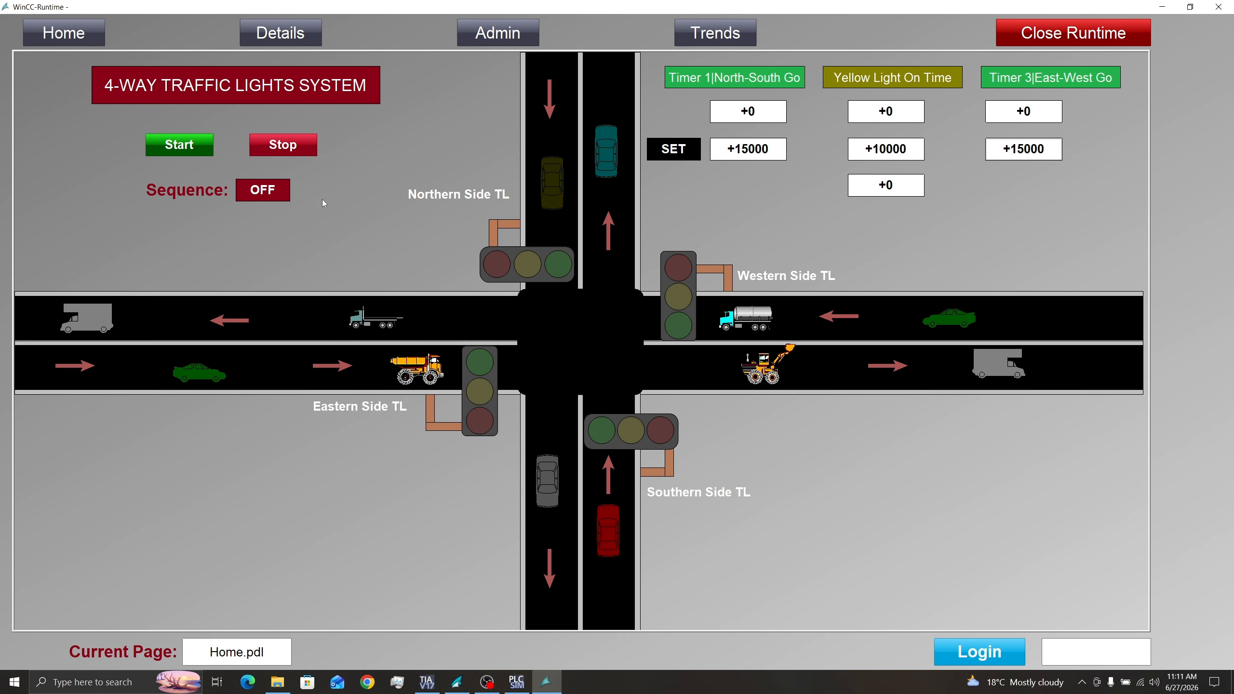
- Try to start the traffic light sequence without authorization, and log in as Admin with the account password
{"action": "left_click", "coordinate": [185, 146]}
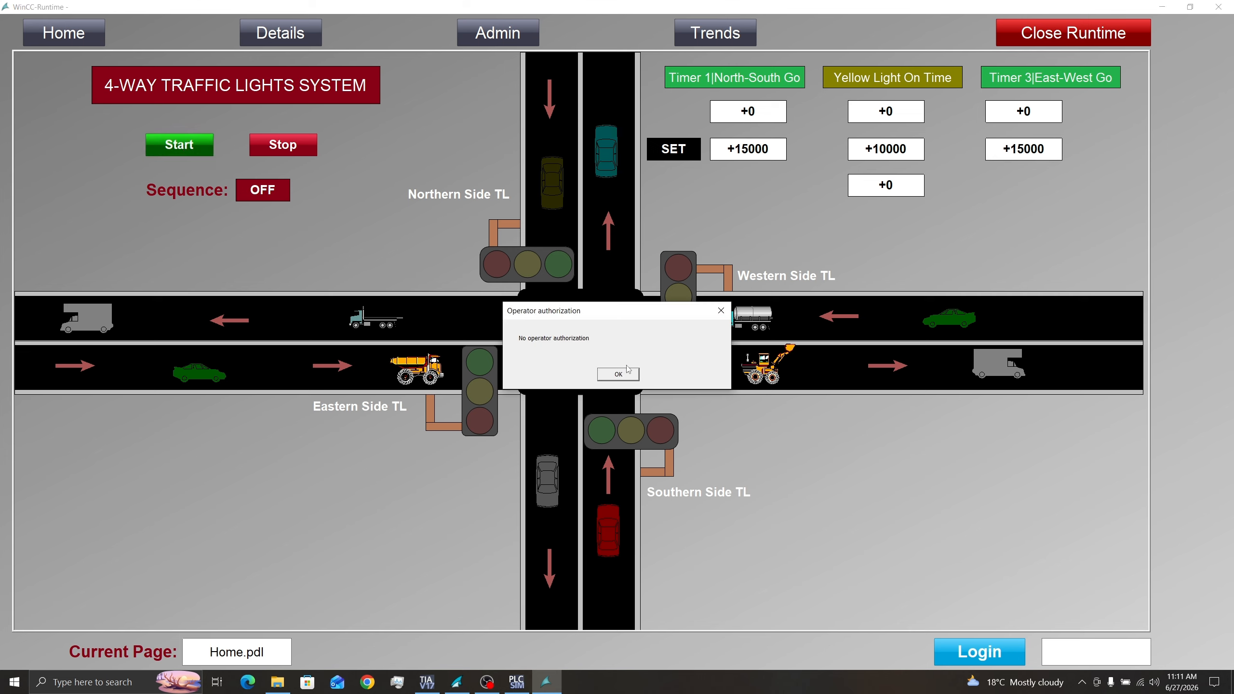
{"action": "left_click", "coordinate": [618, 374]}
{"action": "type", "text": "•••"}
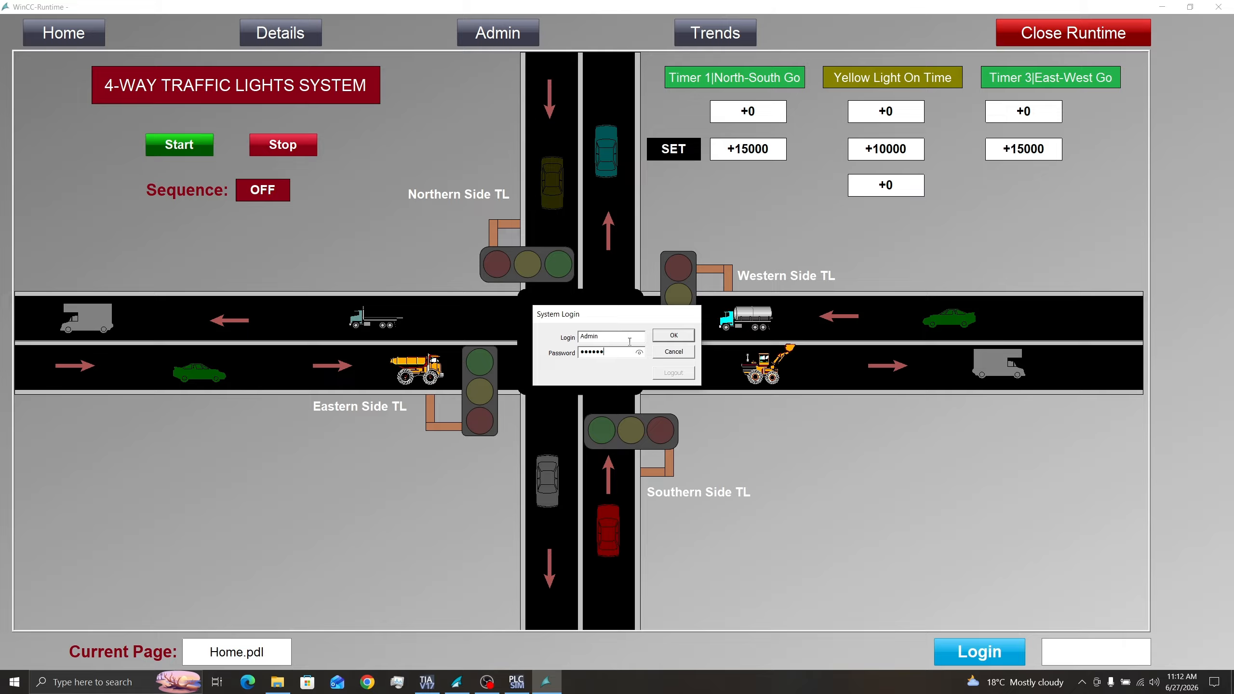
{"action": "left_click", "coordinate": [671, 335]}
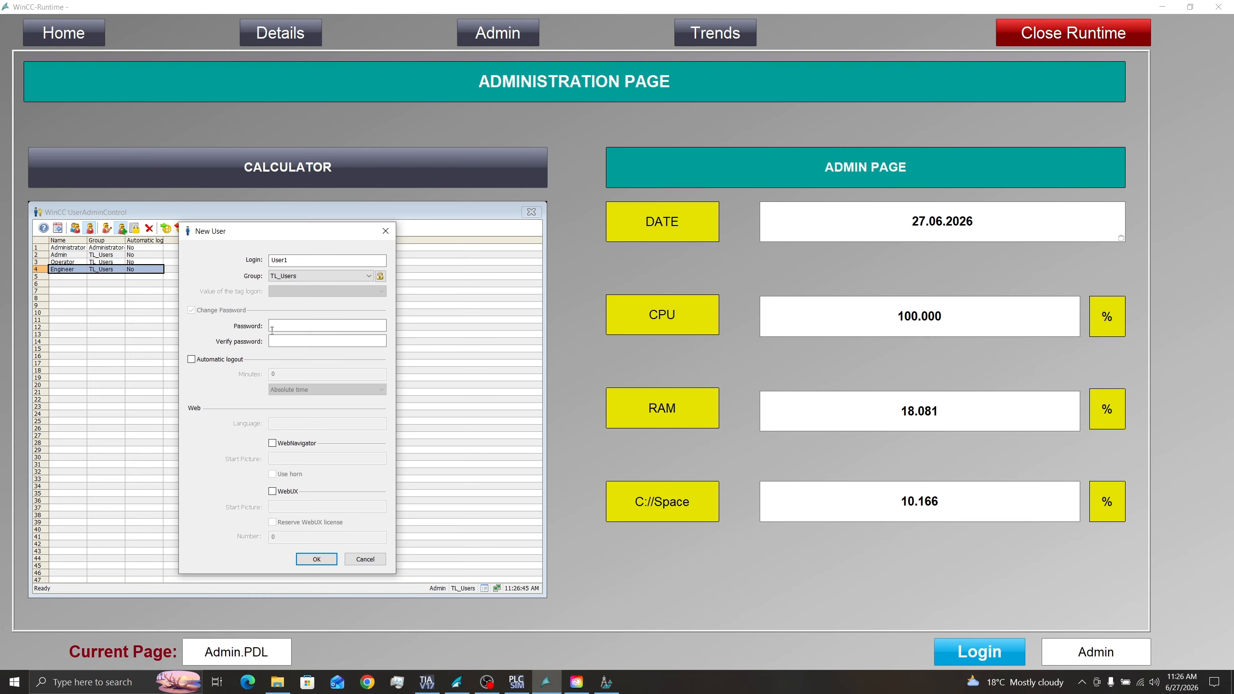
- Enter and verify the password for the new user User1 in TL_Users and create the account
{"action": "left_click", "coordinate": [277, 326]}
{"action": "type", "text": "•••"}
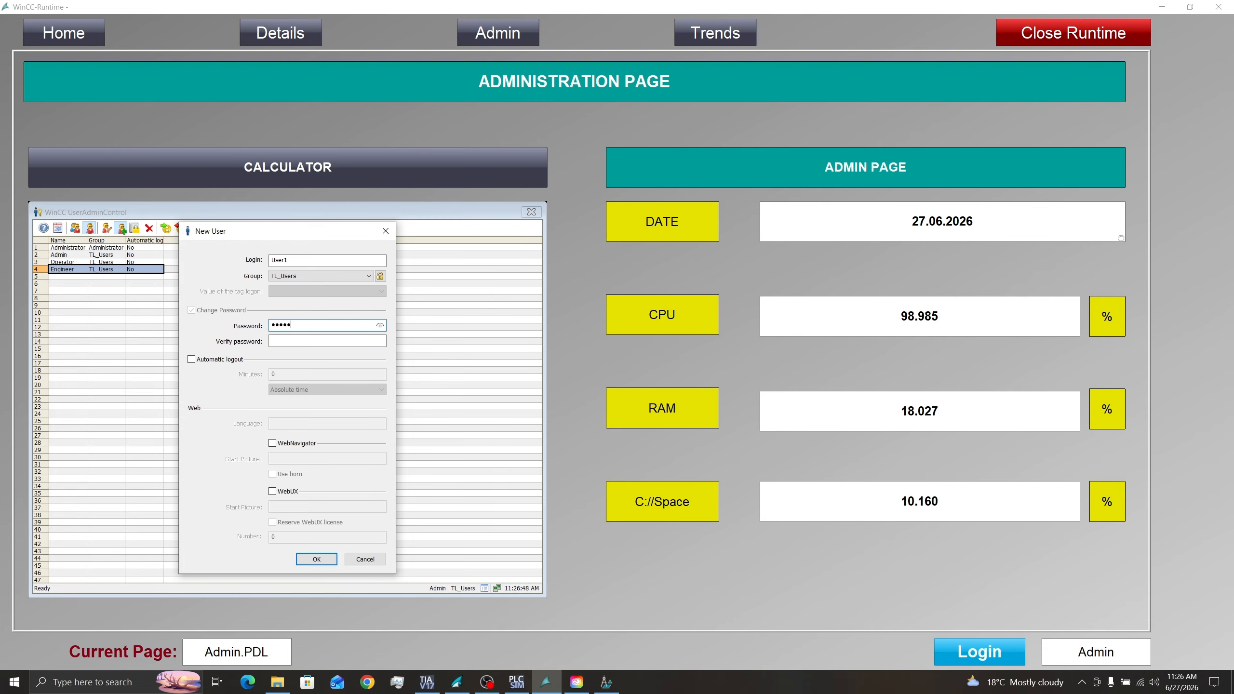
{"action": "type", "text": "•••"}
{"action": "left_click", "coordinate": [292, 341]}
{"action": "type", "text": "••••••"}
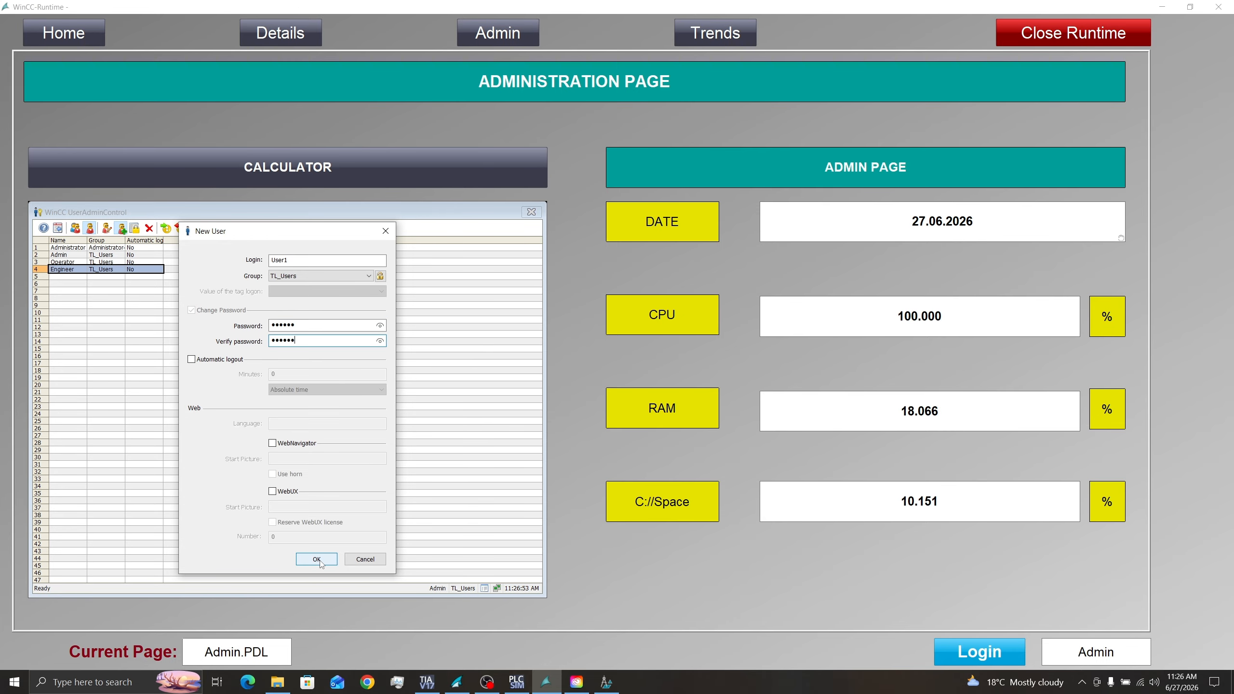
{"action": "left_click", "coordinate": [316, 559]}
- Delete the User1 account from the user list on the administration page
{"action": "left_click", "coordinate": [44, 277]}
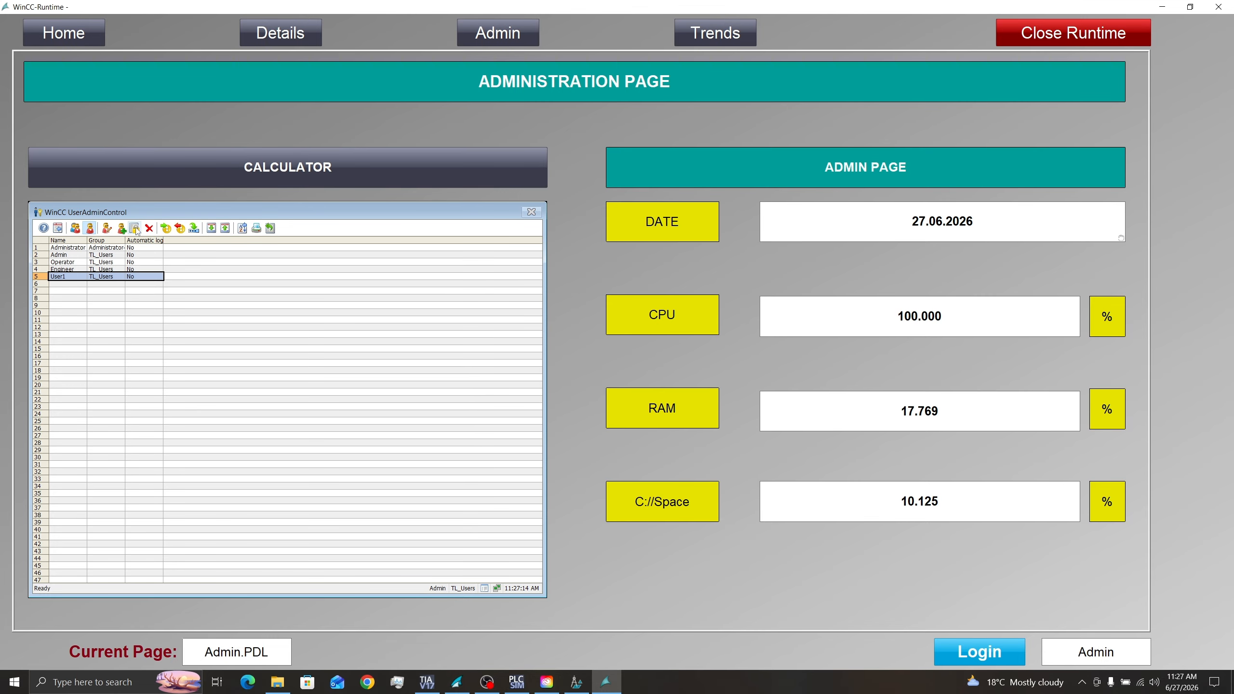
{"action": "left_click", "coordinate": [149, 229]}
- Log in to the runtime as Operator with the account password
{"action": "left_click", "coordinate": [979, 652]}
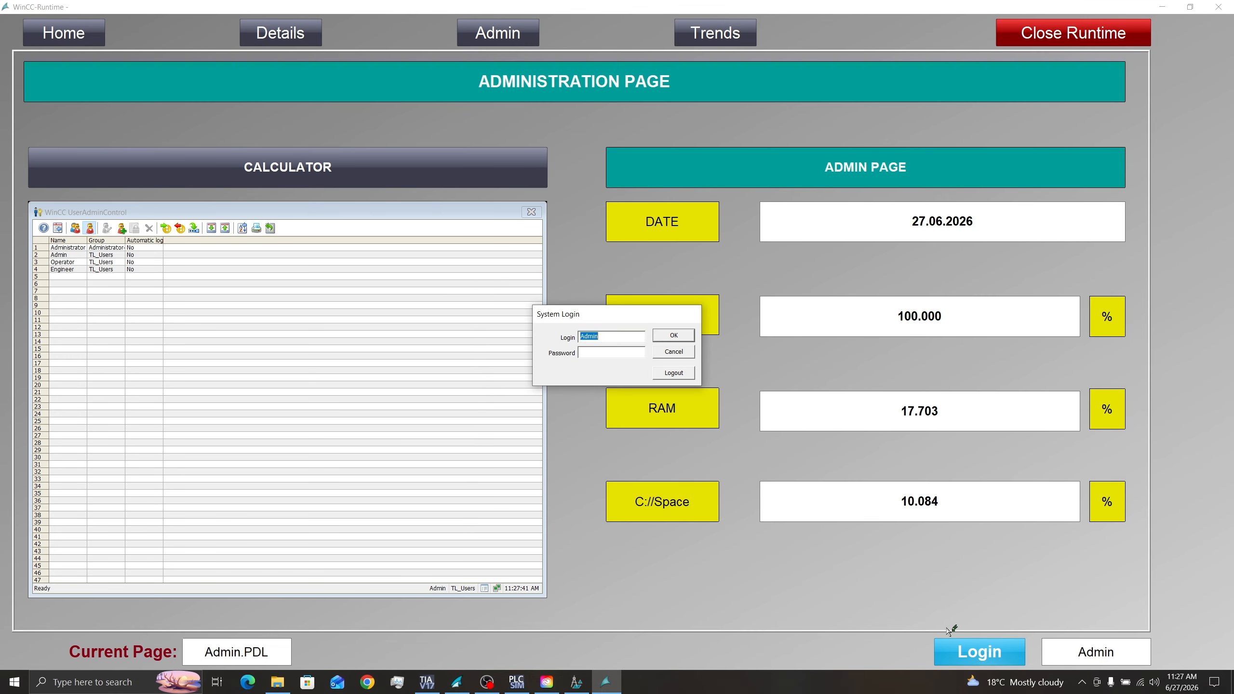
{"action": "type", "text": "Operator"}
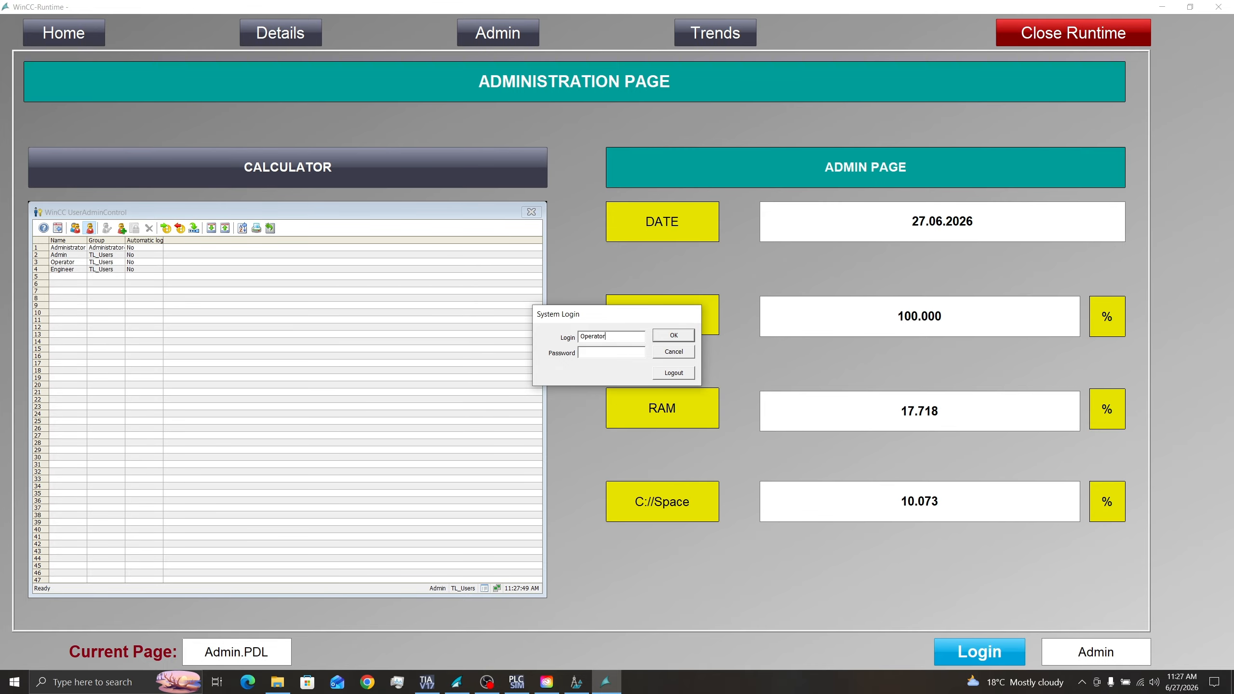
{"action": "key", "text": "Tab"}
{"action": "type", "text": "••••••"}
{"action": "left_click", "coordinate": [678, 337]}
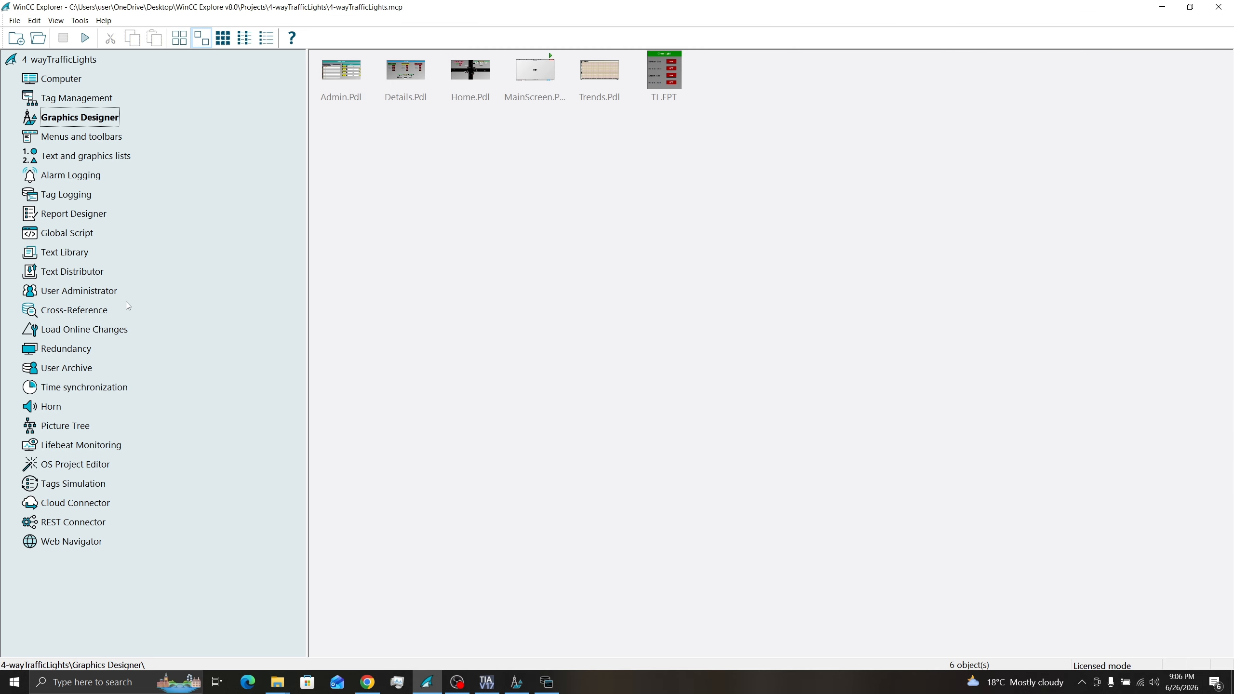
- Open the User Administrator of the 4-wayTrafficLights project and collapse the Administrator-Group
{"action": "left_click", "coordinate": [81, 292]}
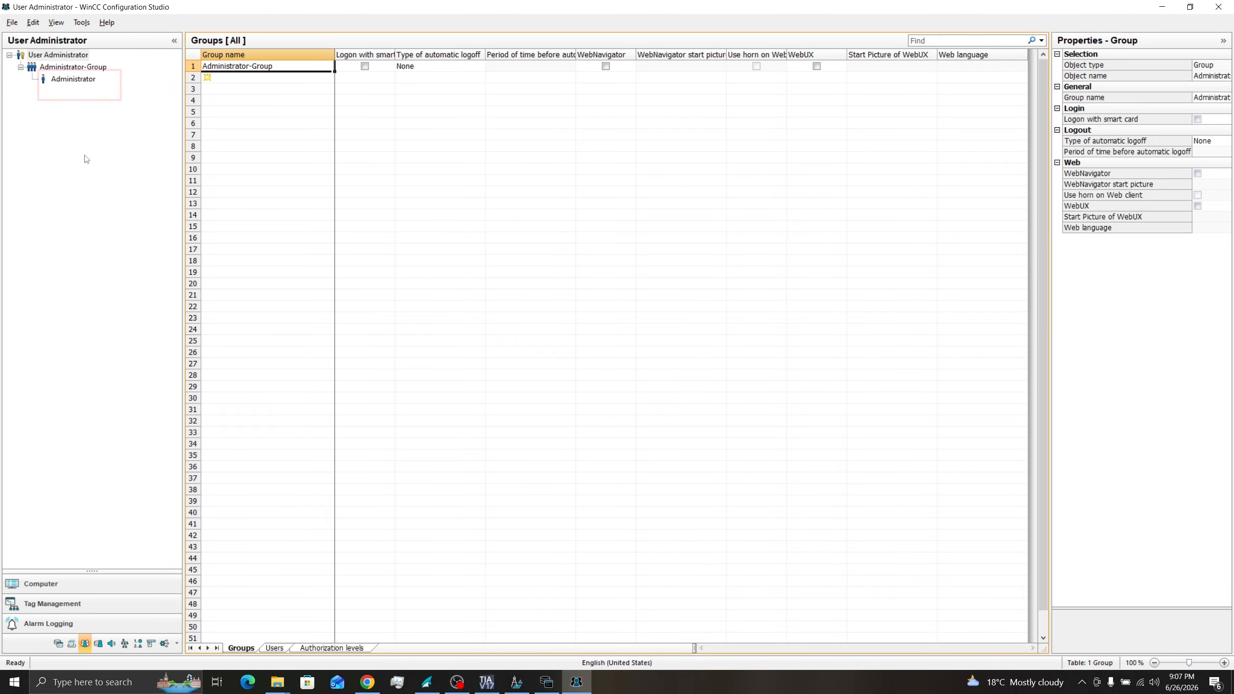
{"action": "left_click", "coordinate": [51, 56]}
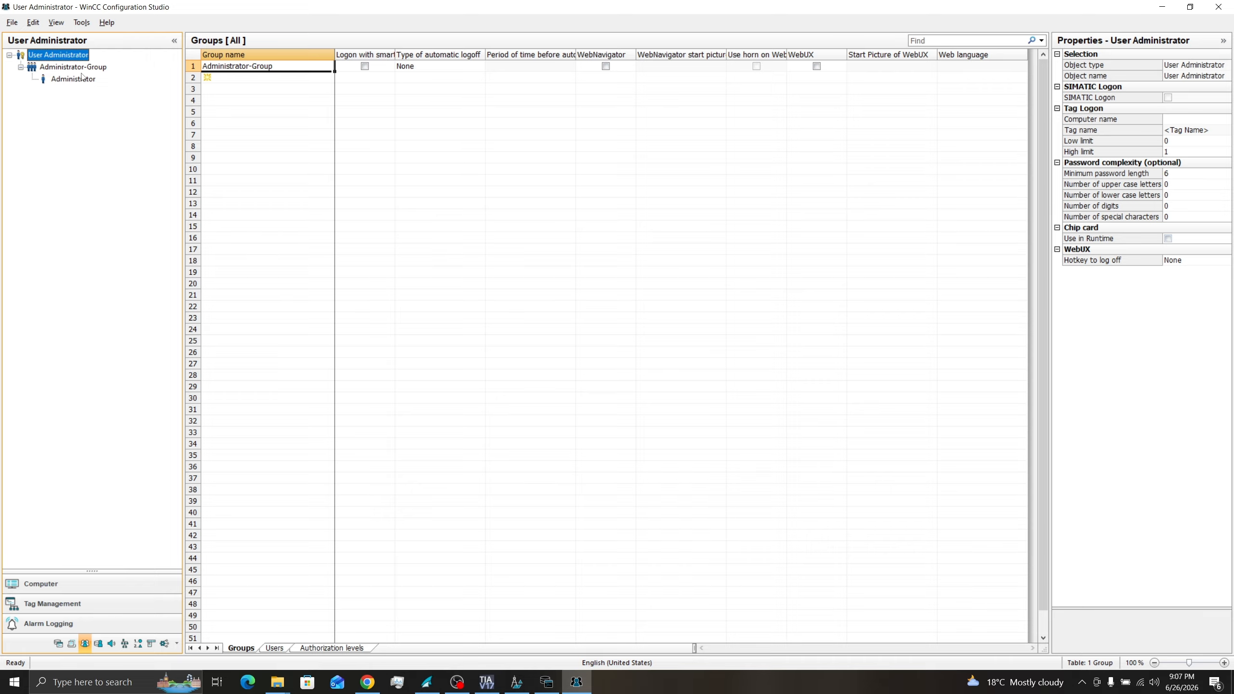
{"action": "left_click", "coordinate": [21, 67]}
- Add a new user group named TL_Users to the User Administrator
{"action": "right_click", "coordinate": [49, 59]}
{"action": "left_click", "coordinate": [62, 64]}
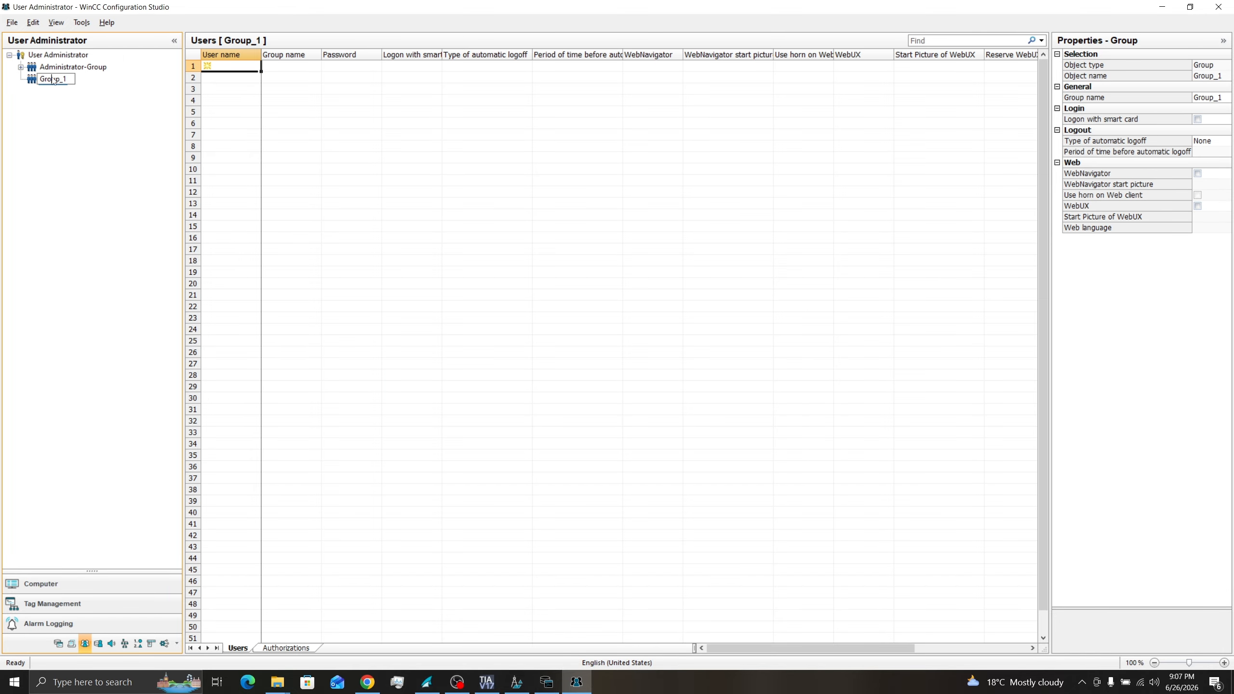
{"action": "right_click", "coordinate": [53, 80]}
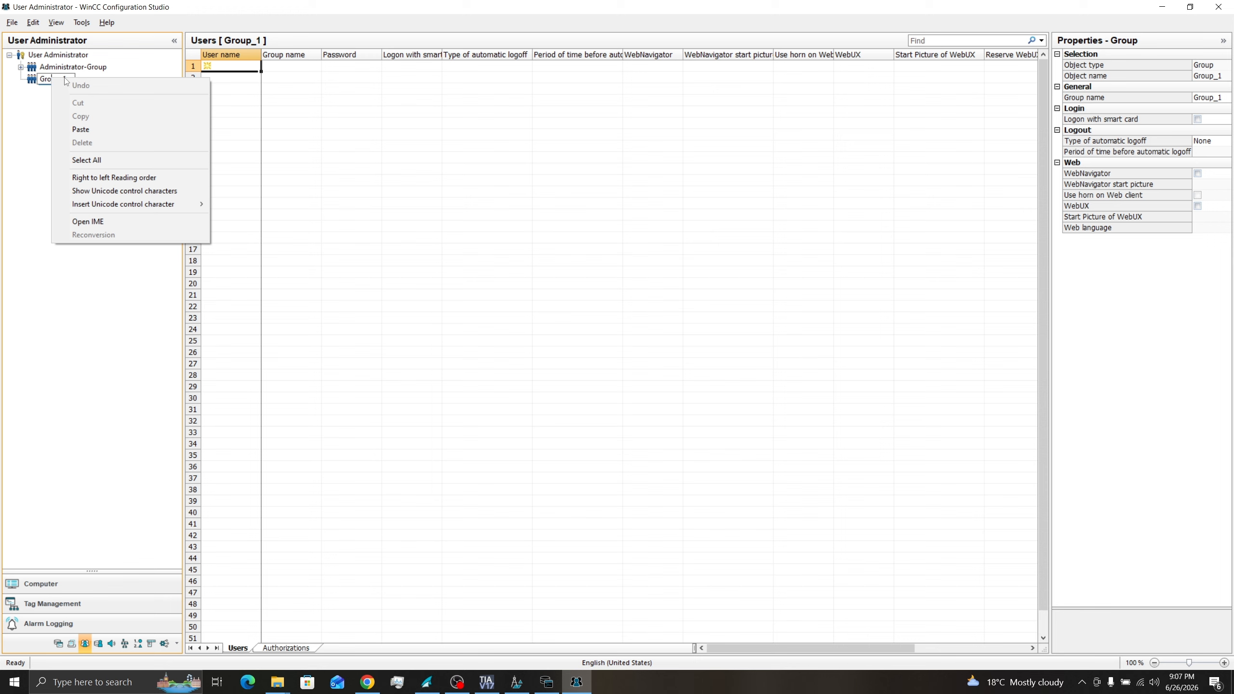
{"action": "left_click", "coordinate": [61, 77]}
{"action": "key", "text": "Caps_Lock"}
{"action": "type", "text": "TL"}
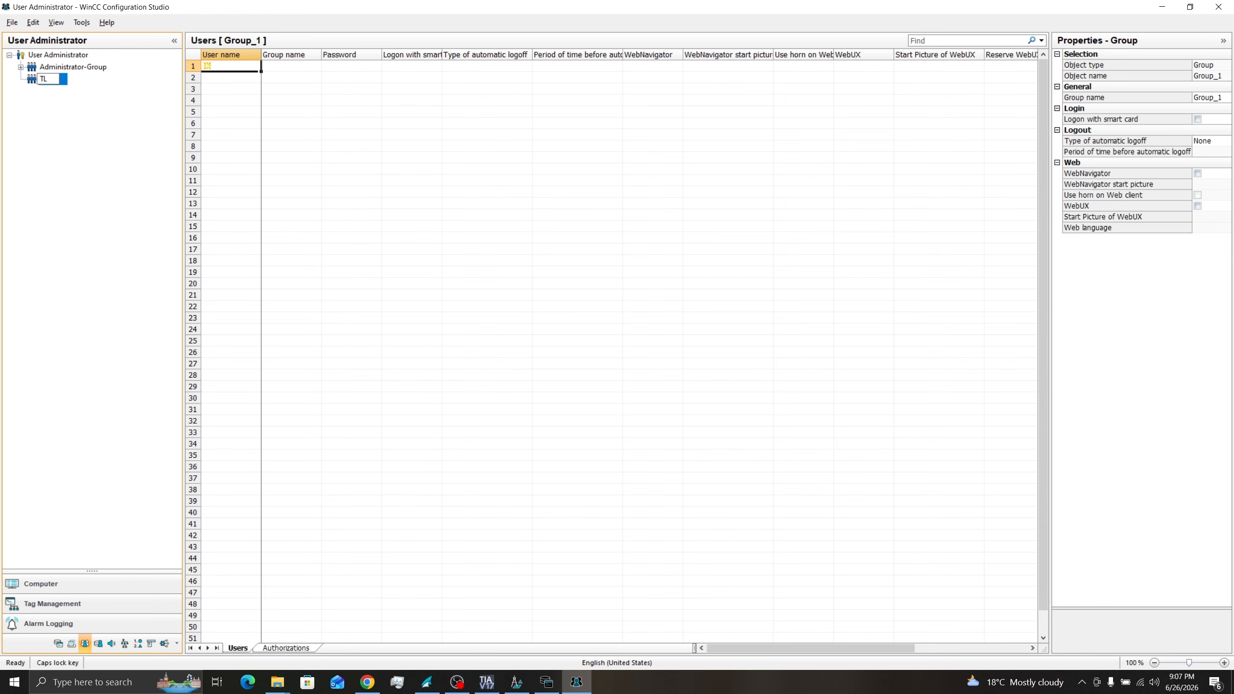
{"action": "type", "text": "_"}
{"action": "key", "text": "Caps_Lock"}
{"action": "type", "text": "Users"}
{"action": "key", "text": "Return"}
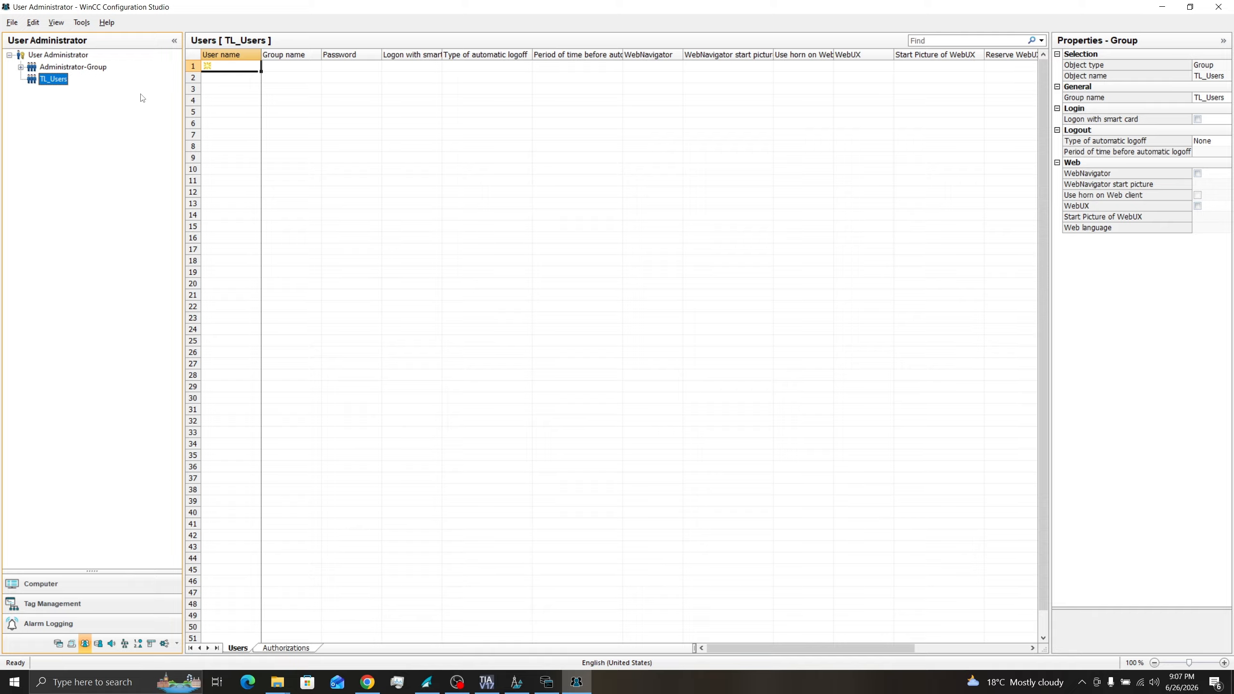
- Add a user named Admin to the TL_Users group
{"action": "left_click", "coordinate": [214, 67]}
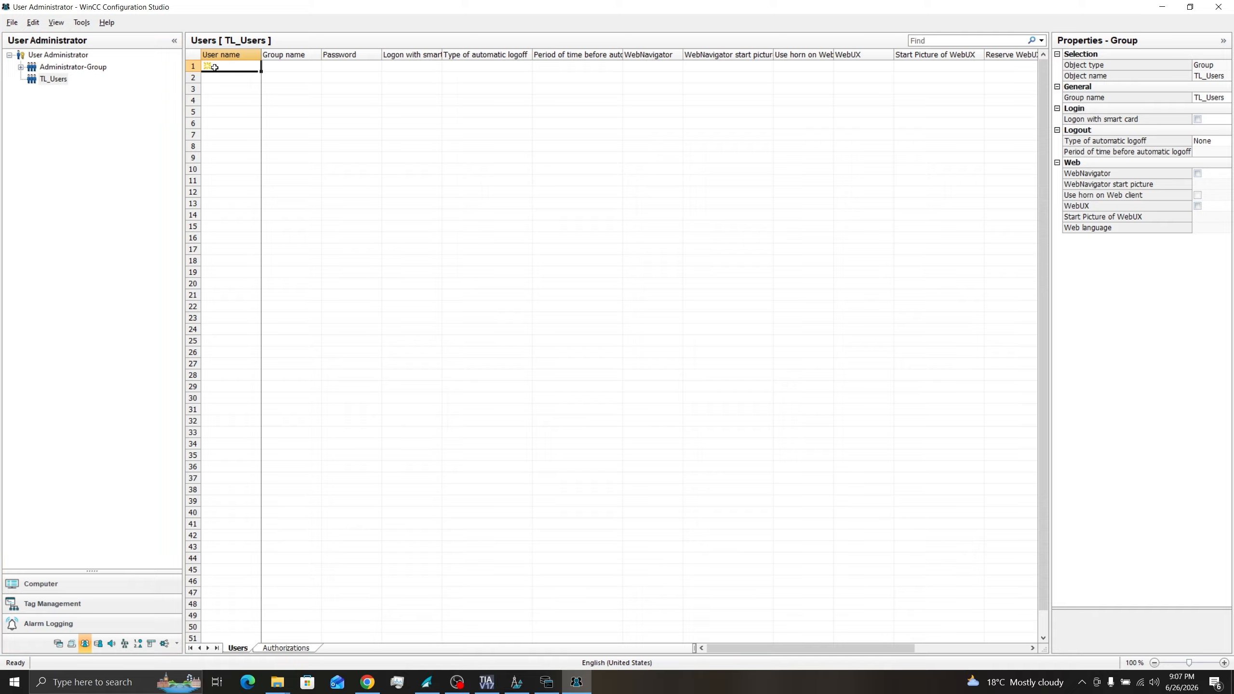
{"action": "type", "text": "A"}
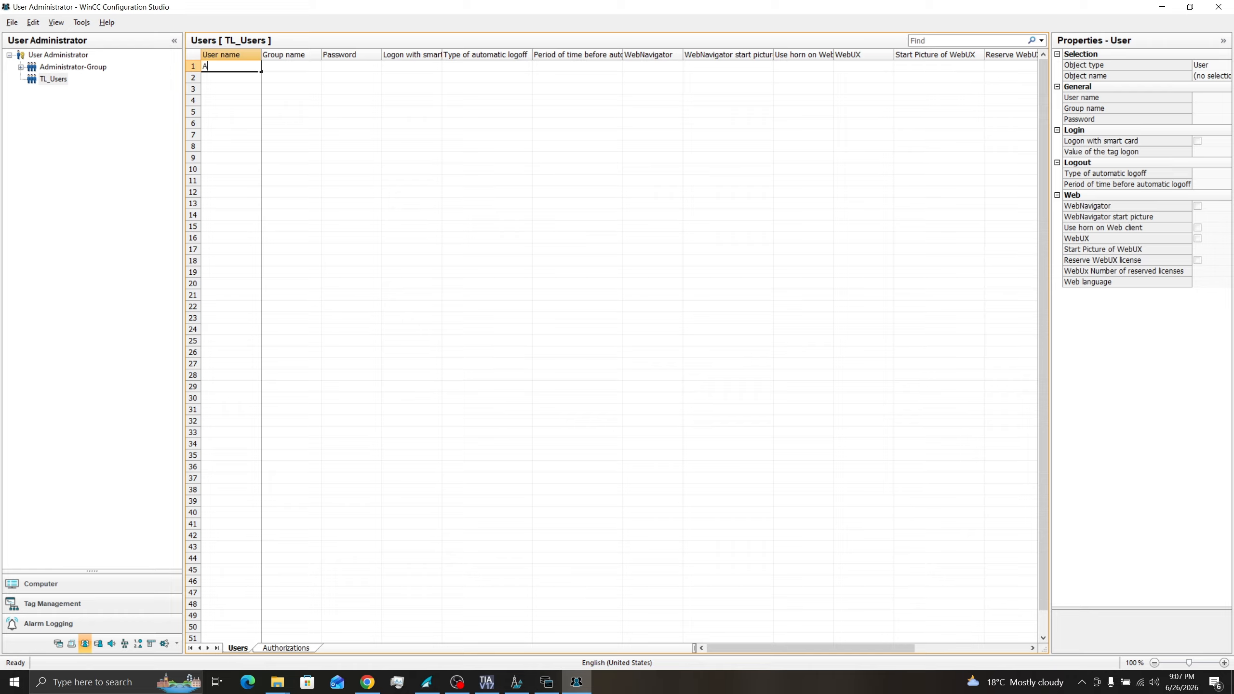
{"action": "type", "text": "dmin"}
{"action": "key", "text": "Return"}
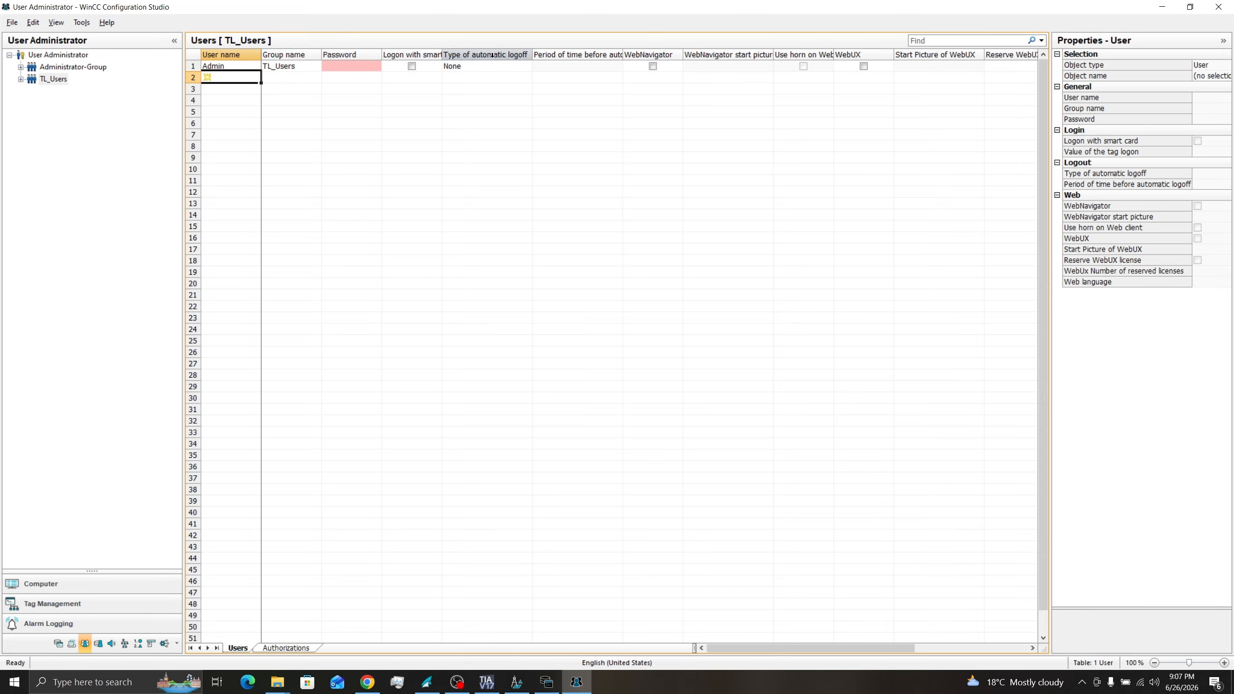
- Set and verify the account password for the Admin user in TL_Users
{"action": "left_click", "coordinate": [327, 63]}
{"action": "left_click", "coordinate": [387, 66]}
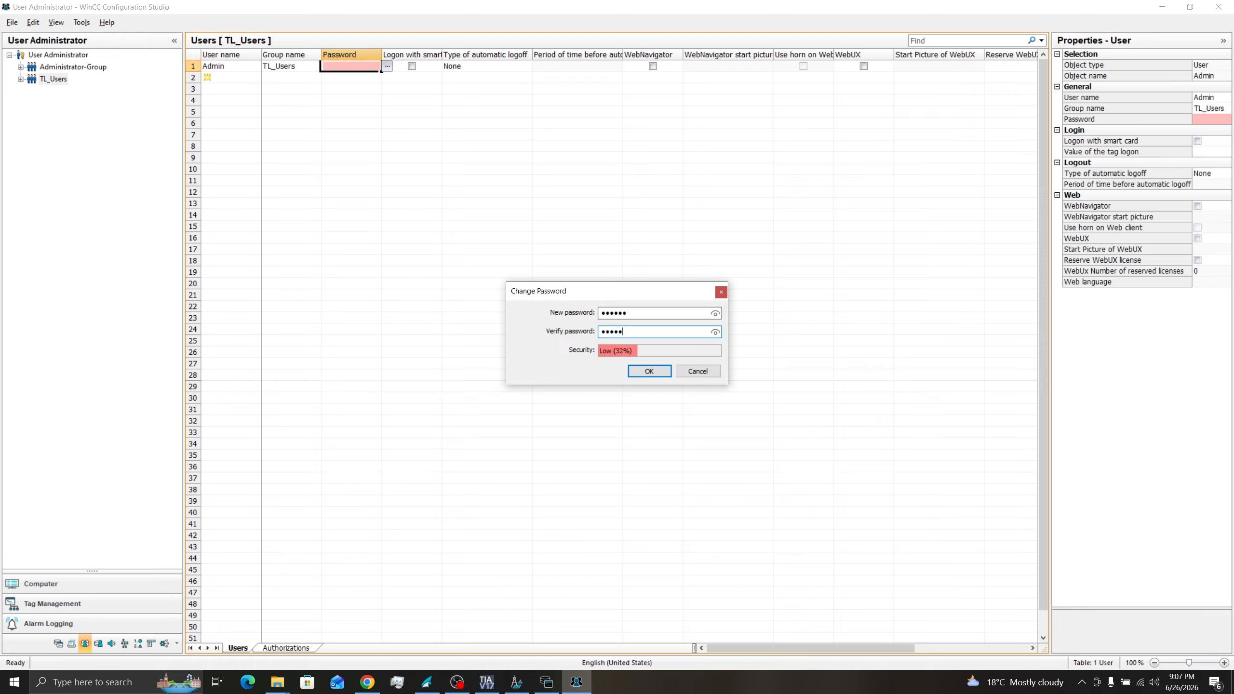
{"action": "type", "text": "•"}
{"action": "left_click", "coordinate": [650, 371]}
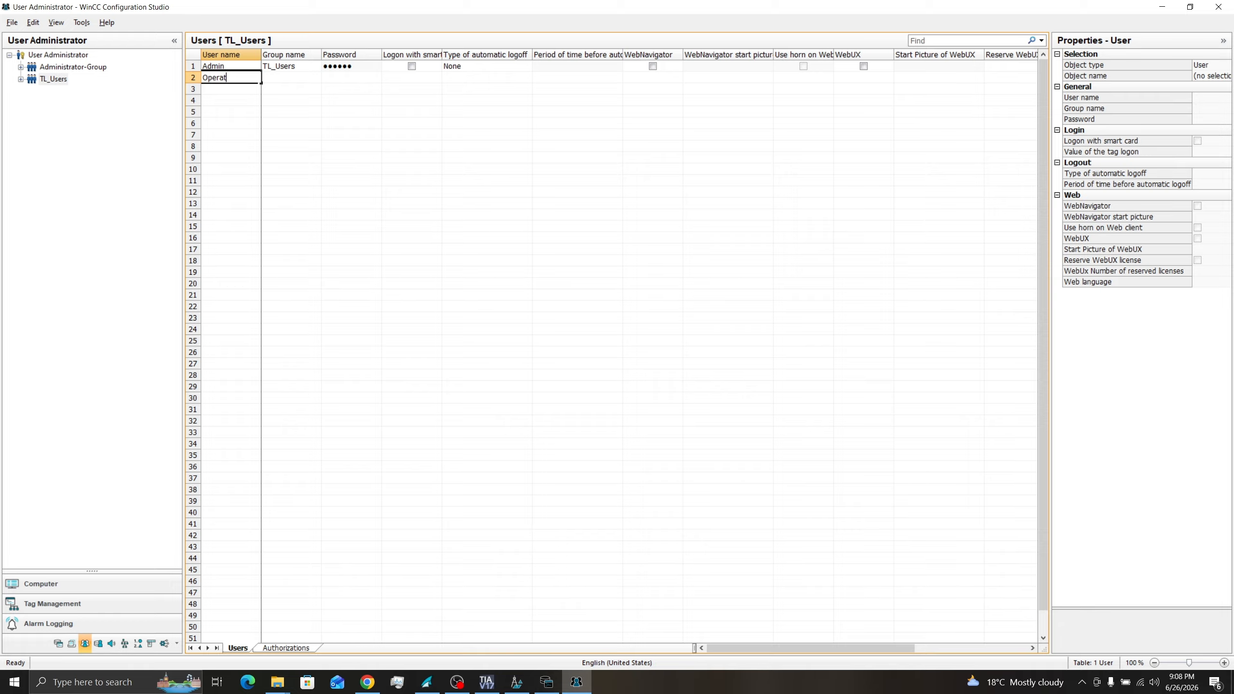
- Add a user named Operator to TL_Users and set and verify its account password
{"action": "type", "text": "or"}
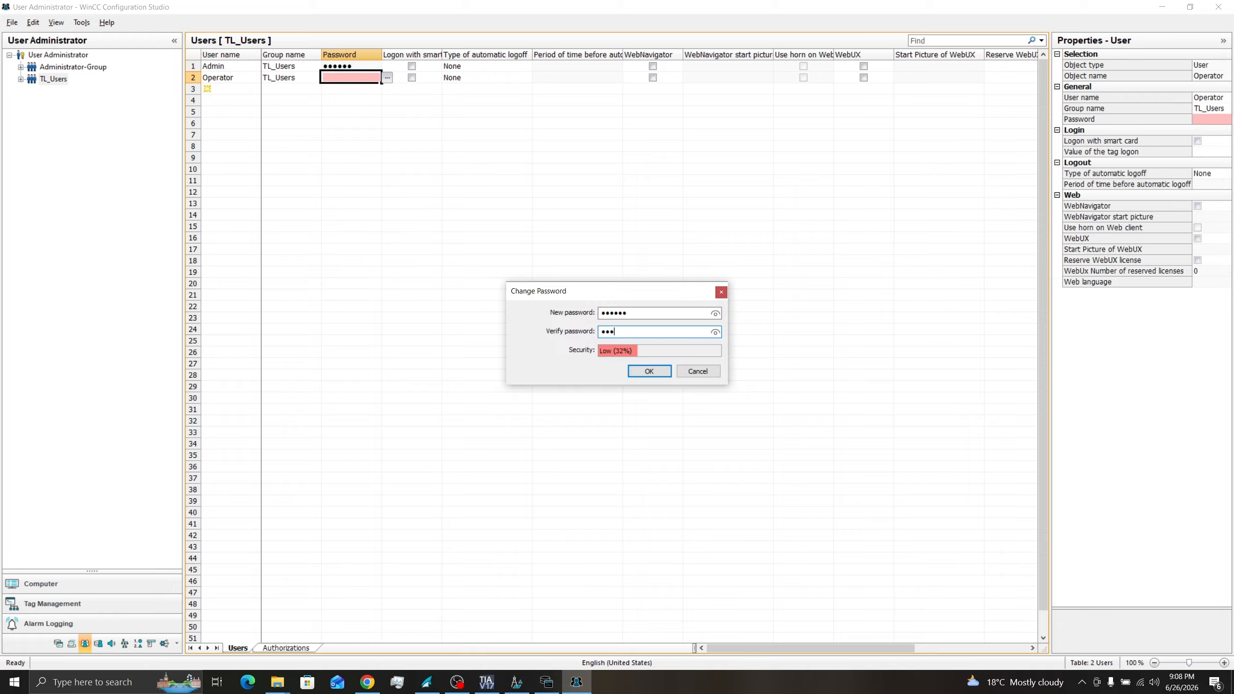
{"action": "type", "text": "•••"}
{"action": "left_click", "coordinate": [650, 372]}
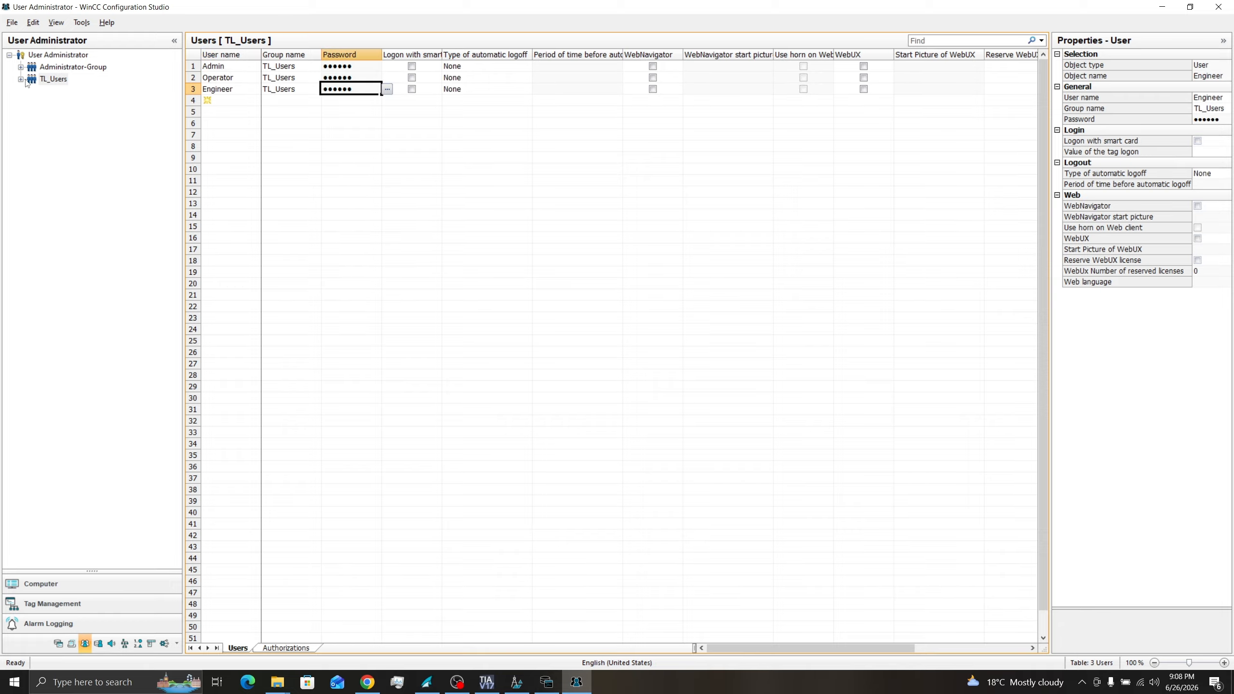
- Enable the User Administration authorization for the Admin user in the TL_Users group
{"action": "left_click", "coordinate": [21, 78]}
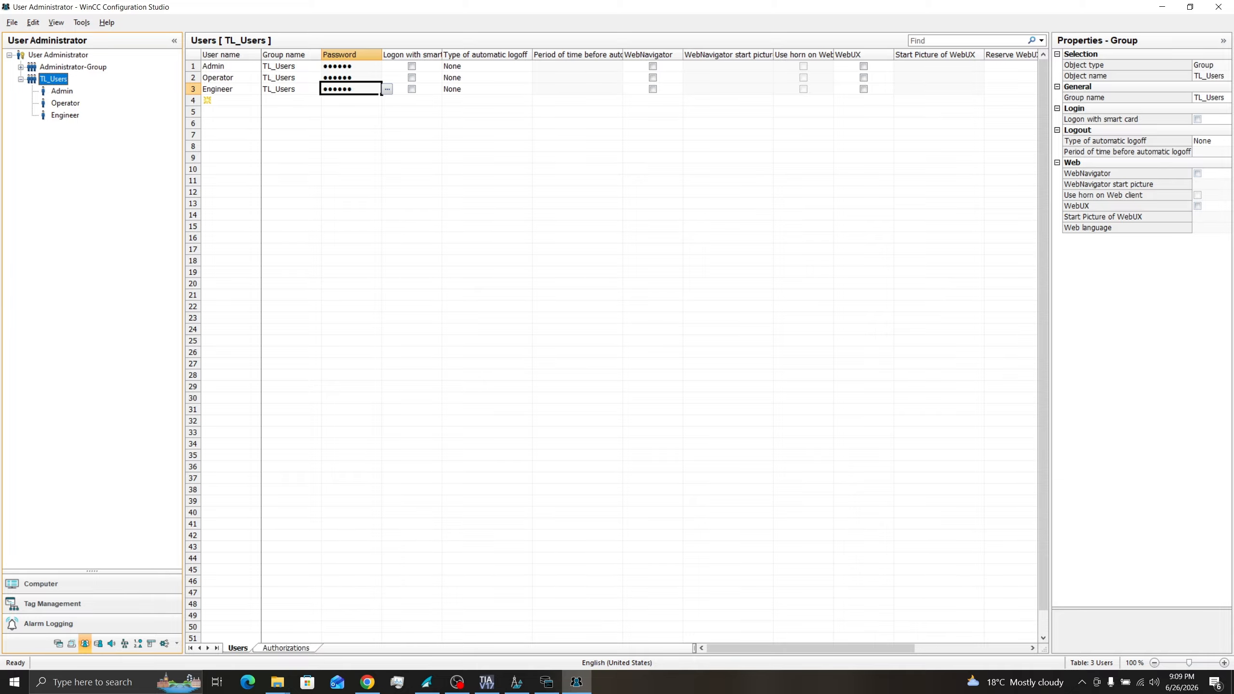
{"action": "left_click", "coordinate": [62, 91]}
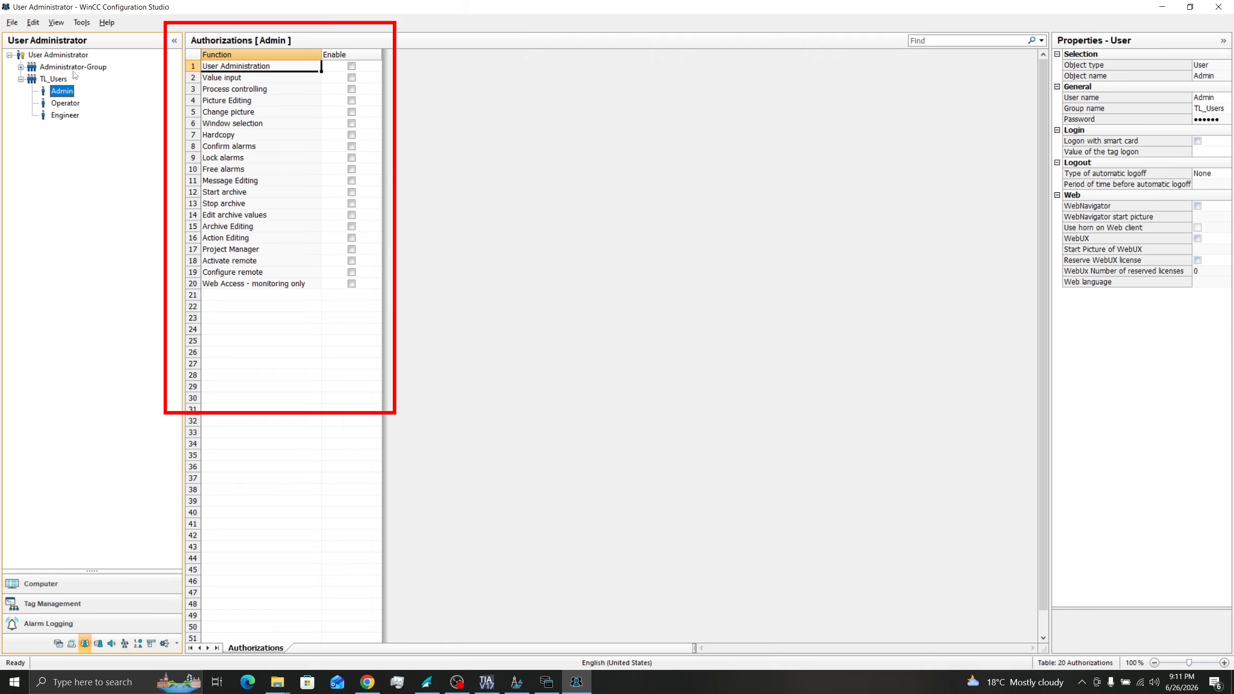
{"action": "left_click", "coordinate": [353, 69]}
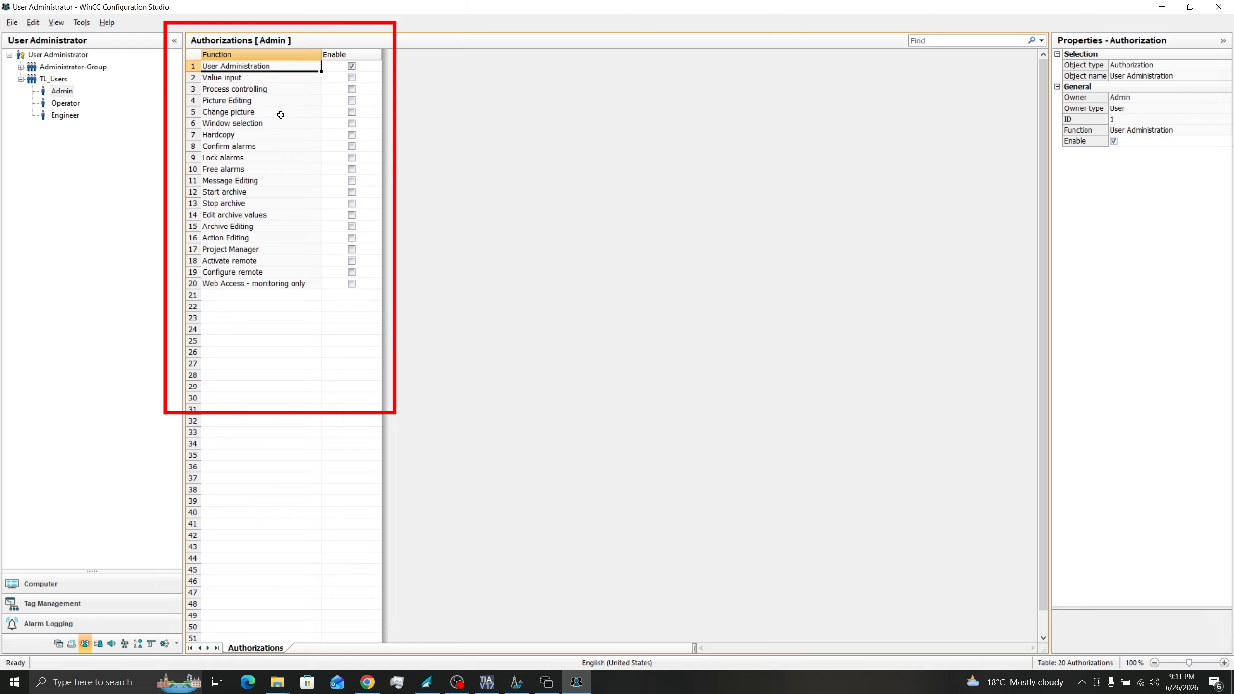
- Enable all authorizations for the Admin user at once and select the Free alarms row
{"action": "left_click", "coordinate": [351, 55]}
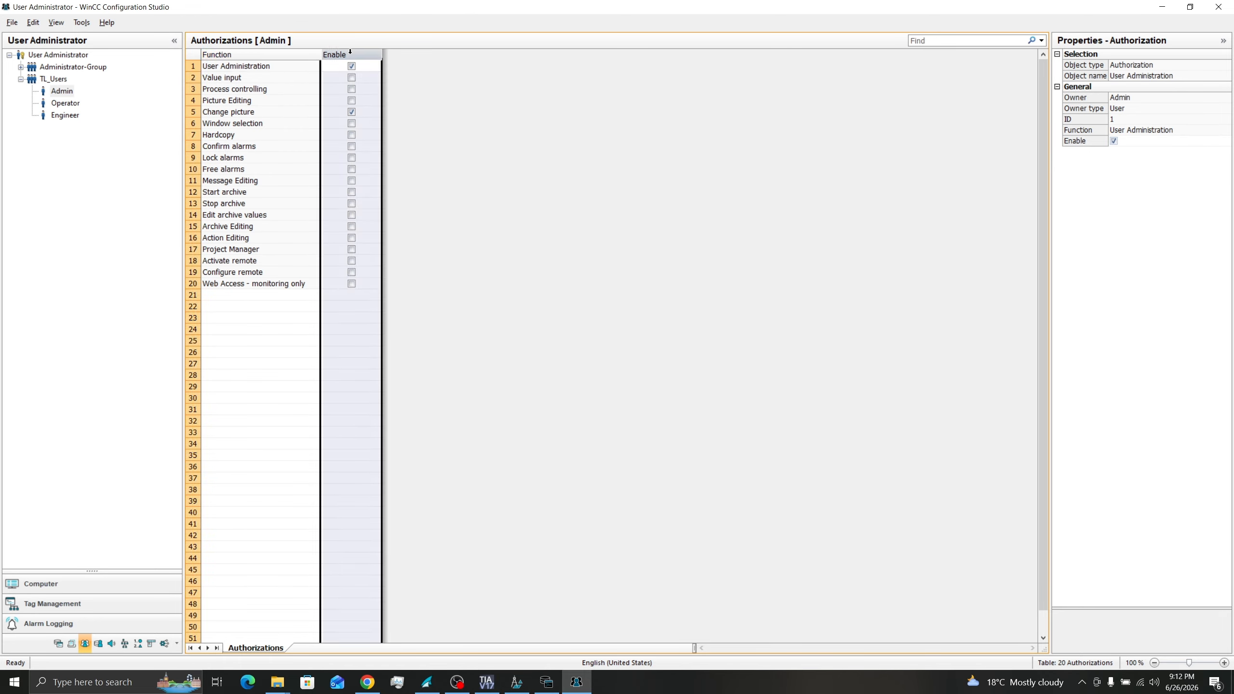
{"action": "right_click", "coordinate": [351, 55]}
{"action": "left_click", "coordinate": [382, 217]}
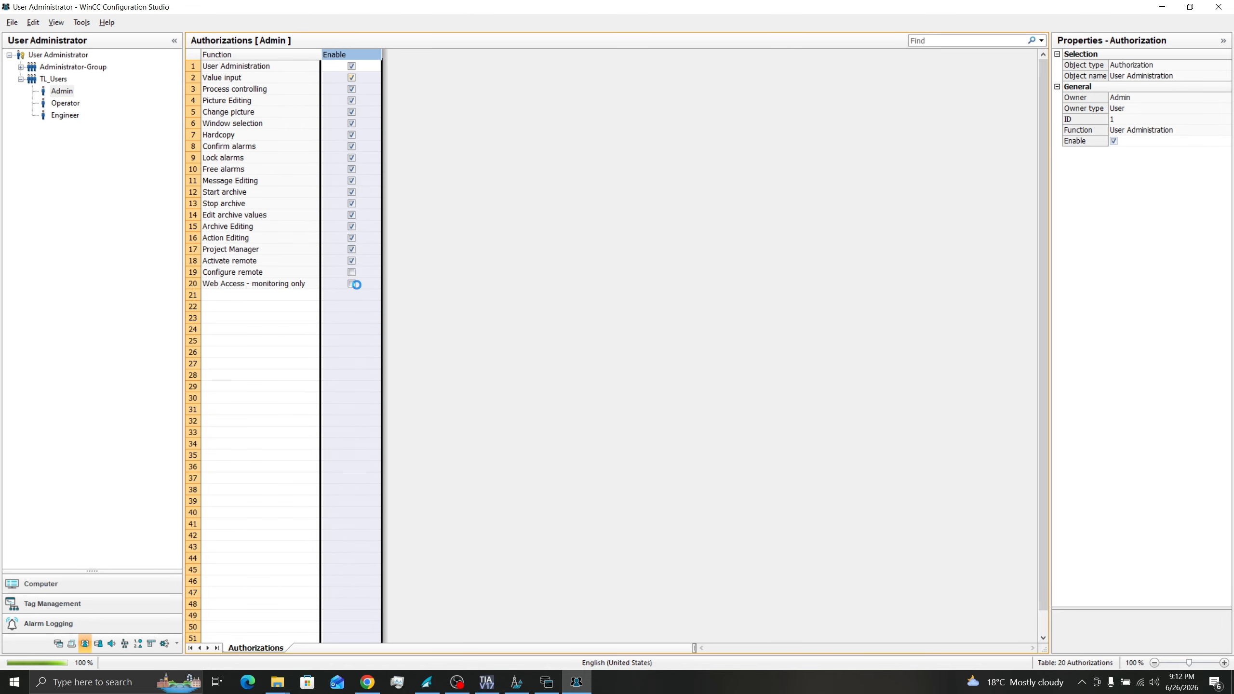
{"action": "left_click", "coordinate": [359, 172]}
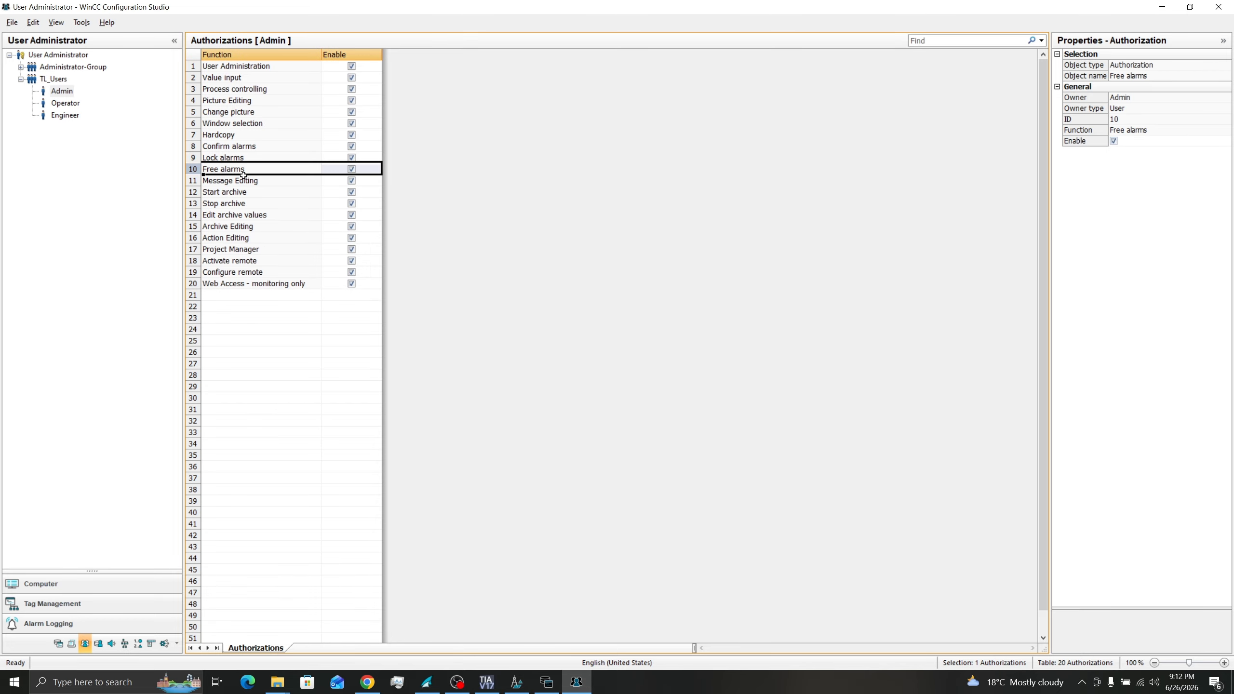
{"action": "left_click", "coordinate": [359, 173]}
- Enable the Change picture and Free alarms authorizations for the Operator user
{"action": "left_click", "coordinate": [68, 107]}
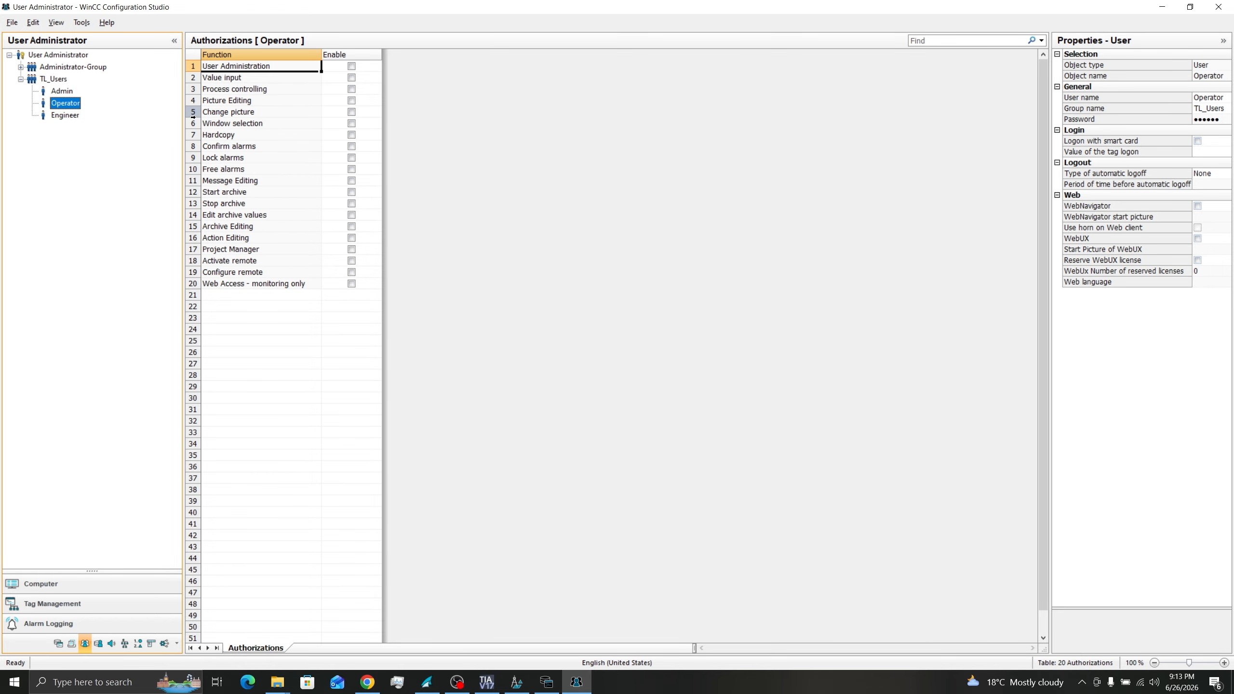
{"action": "left_click", "coordinate": [231, 114]}
{"action": "left_click", "coordinate": [352, 113]}
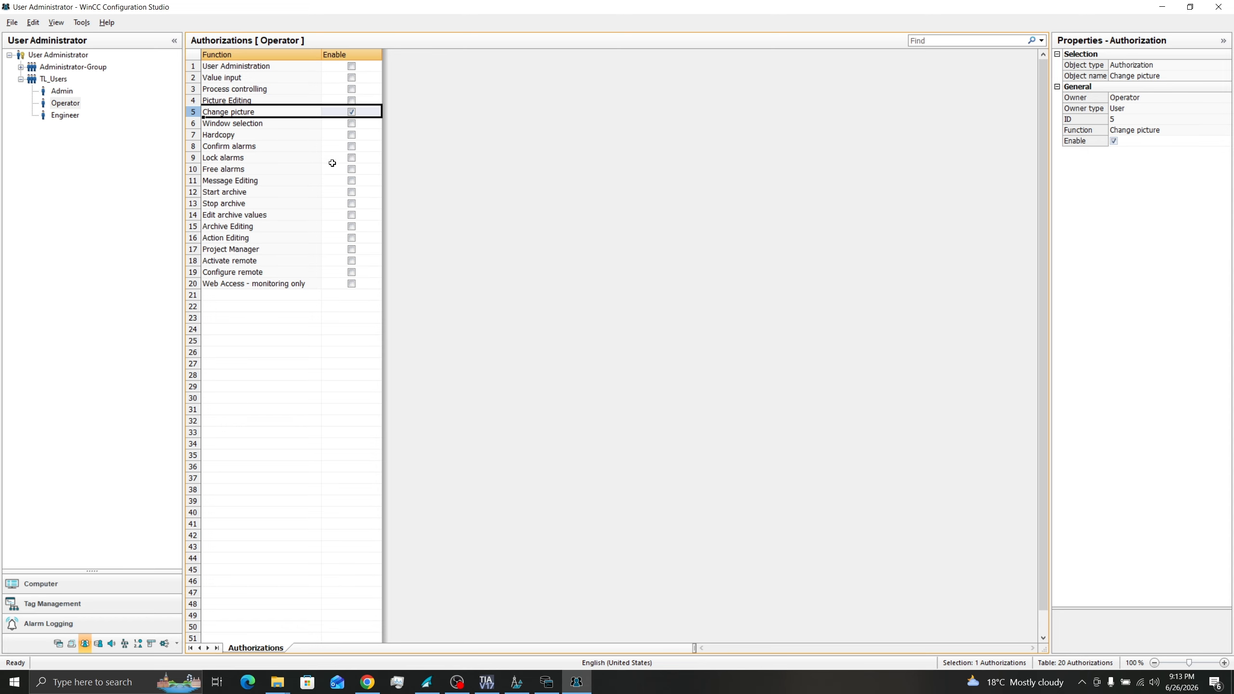
{"action": "left_click", "coordinate": [253, 170]}
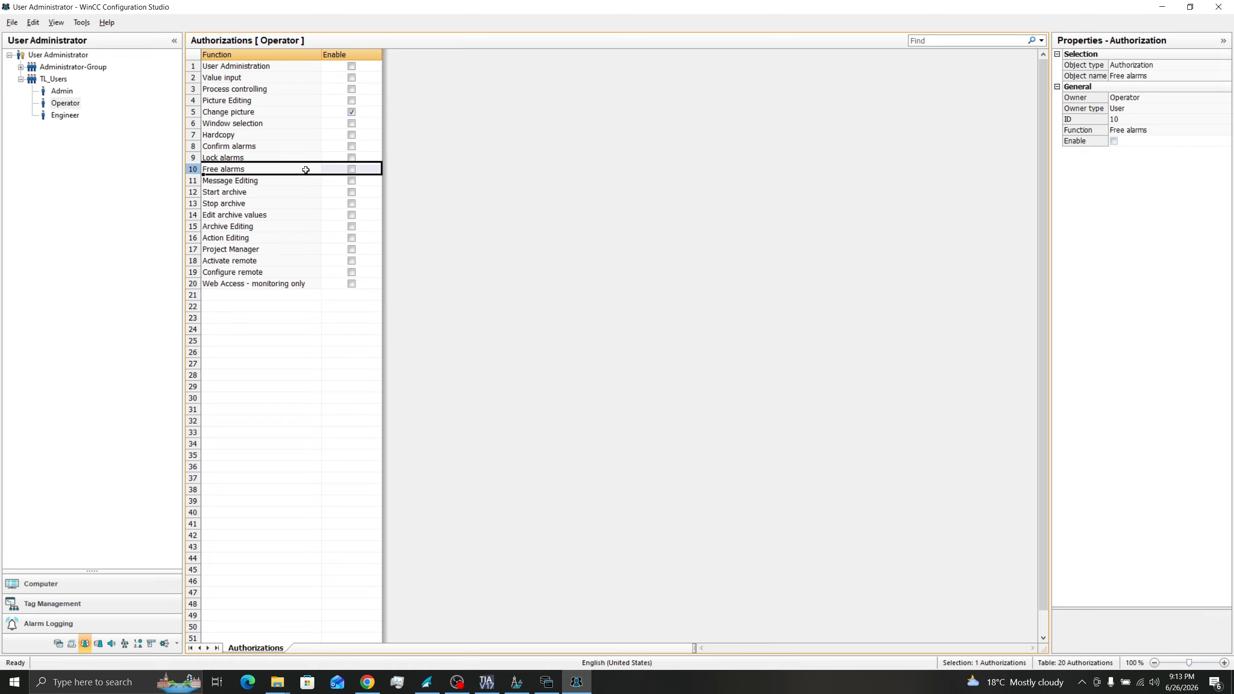
{"action": "left_click", "coordinate": [352, 170]}
- Enable all authorizations for the Engineer user in TL_Users except User Administration
{"action": "left_click", "coordinate": [51, 118]}
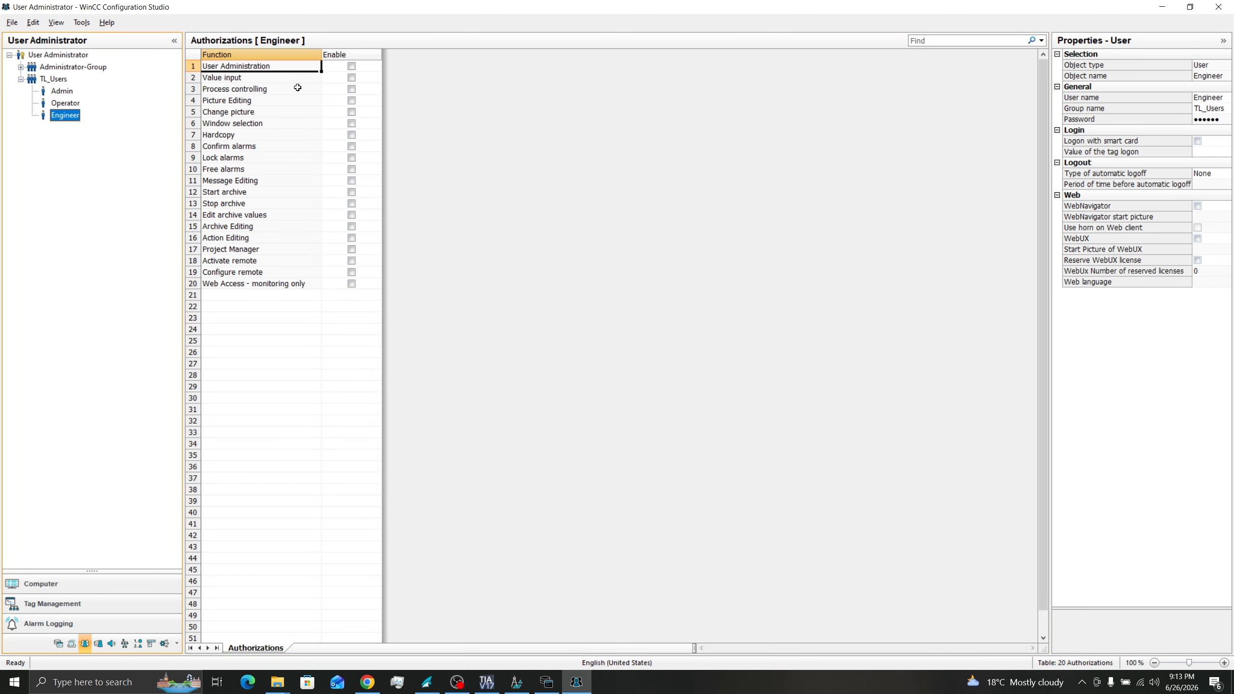
{"action": "left_click", "coordinate": [346, 55]}
{"action": "right_click", "coordinate": [347, 56]}
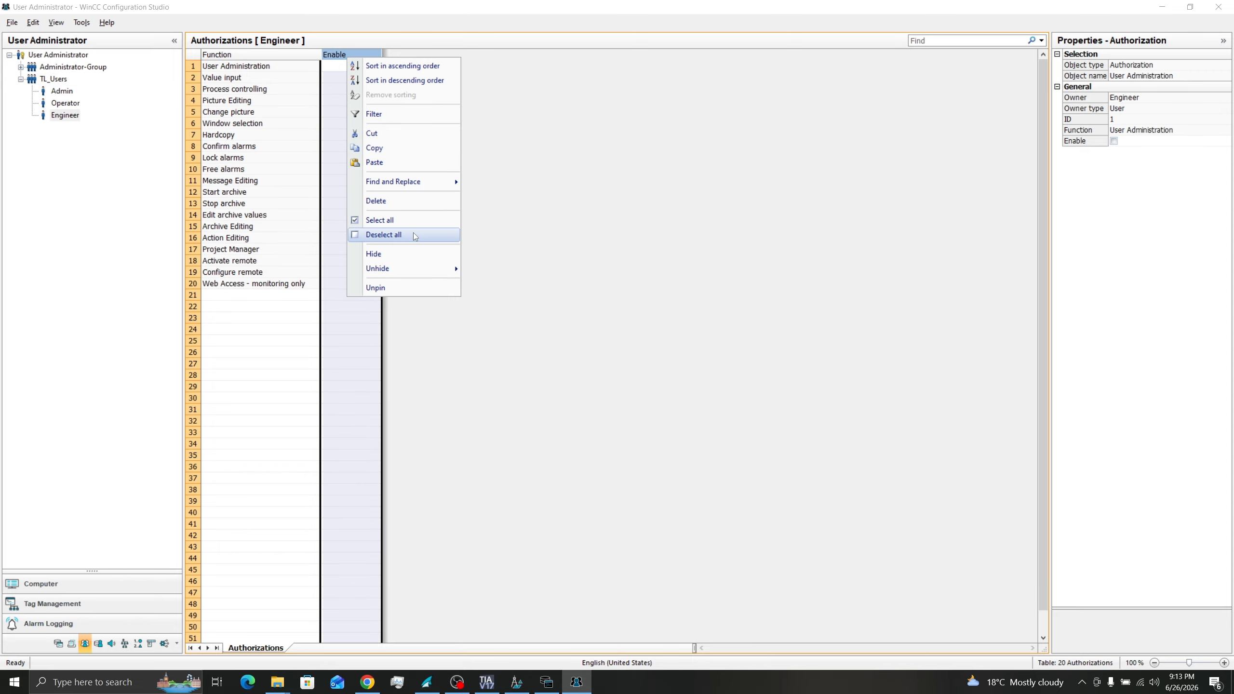
{"action": "left_click", "coordinate": [409, 221]}
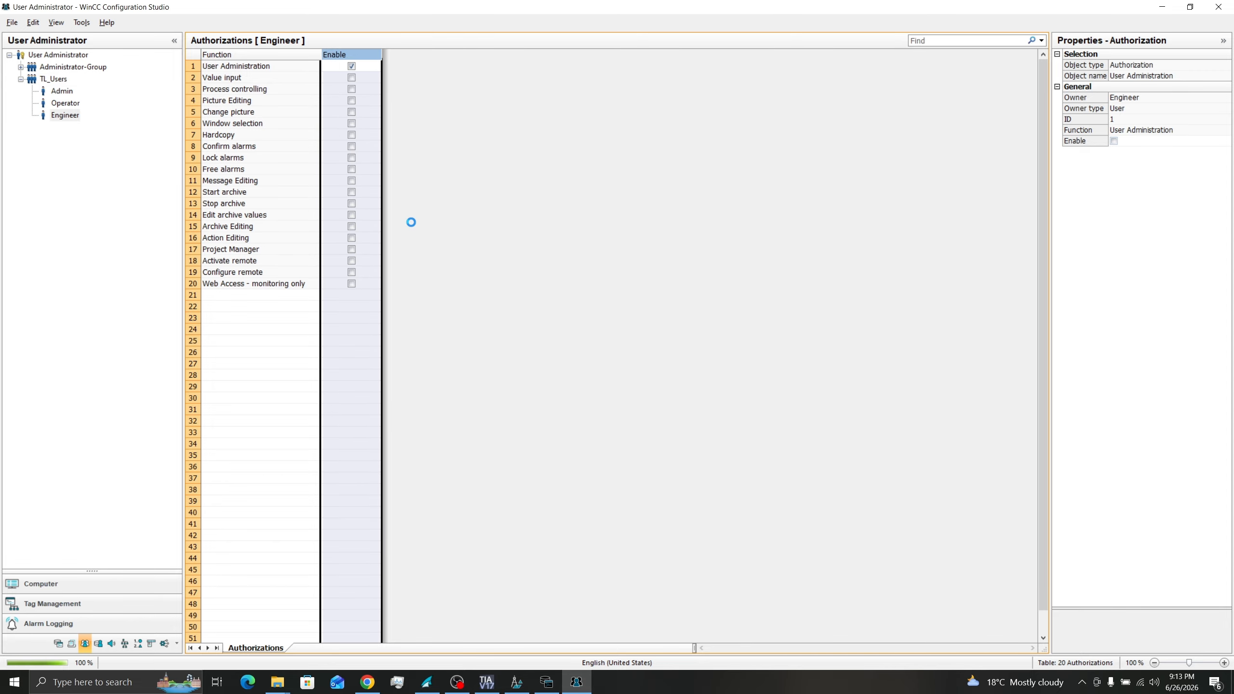
{"action": "left_click", "coordinate": [351, 67]}
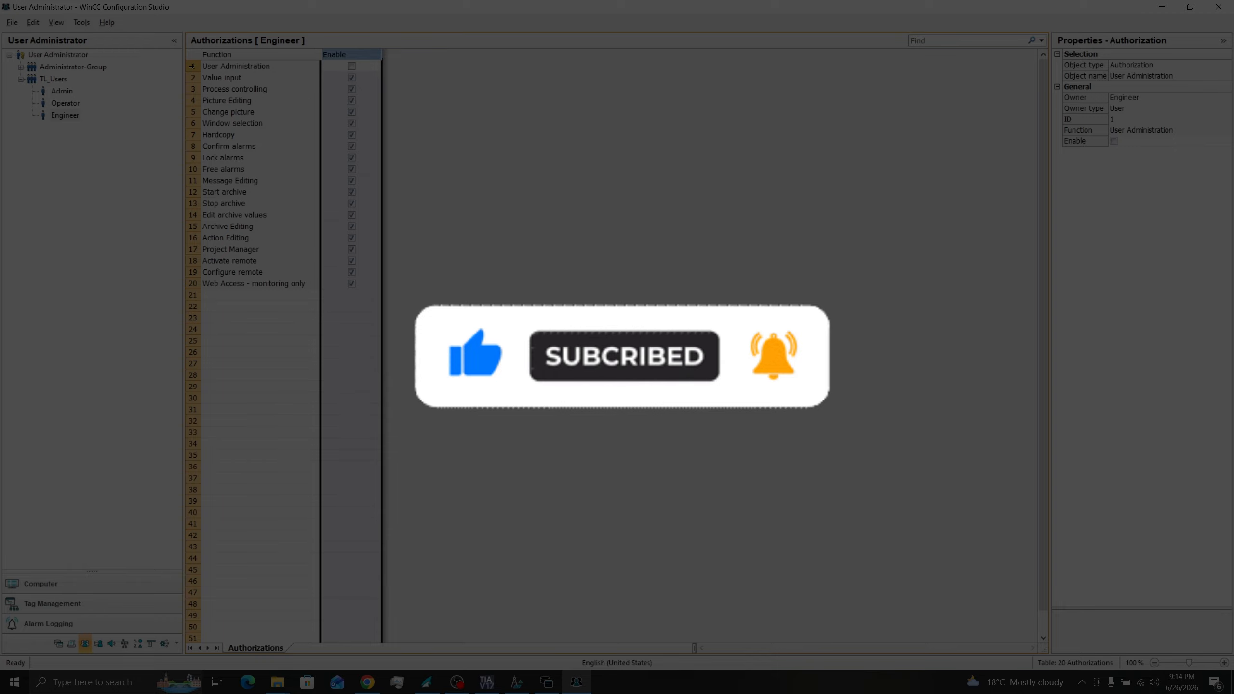
{"action": "left_click", "coordinate": [236, 66]}
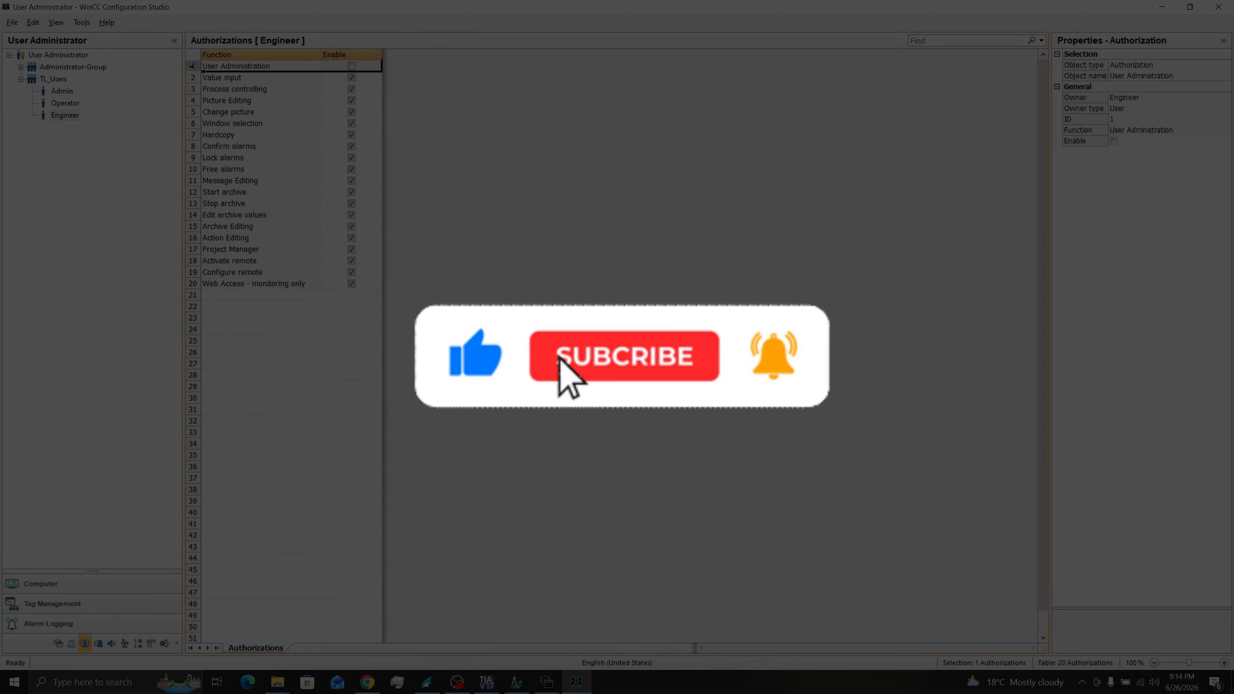
- Add a new authorization level with ID 18 named Close Runtime to the User Administrator
{"action": "left_click", "coordinate": [68, 103]}
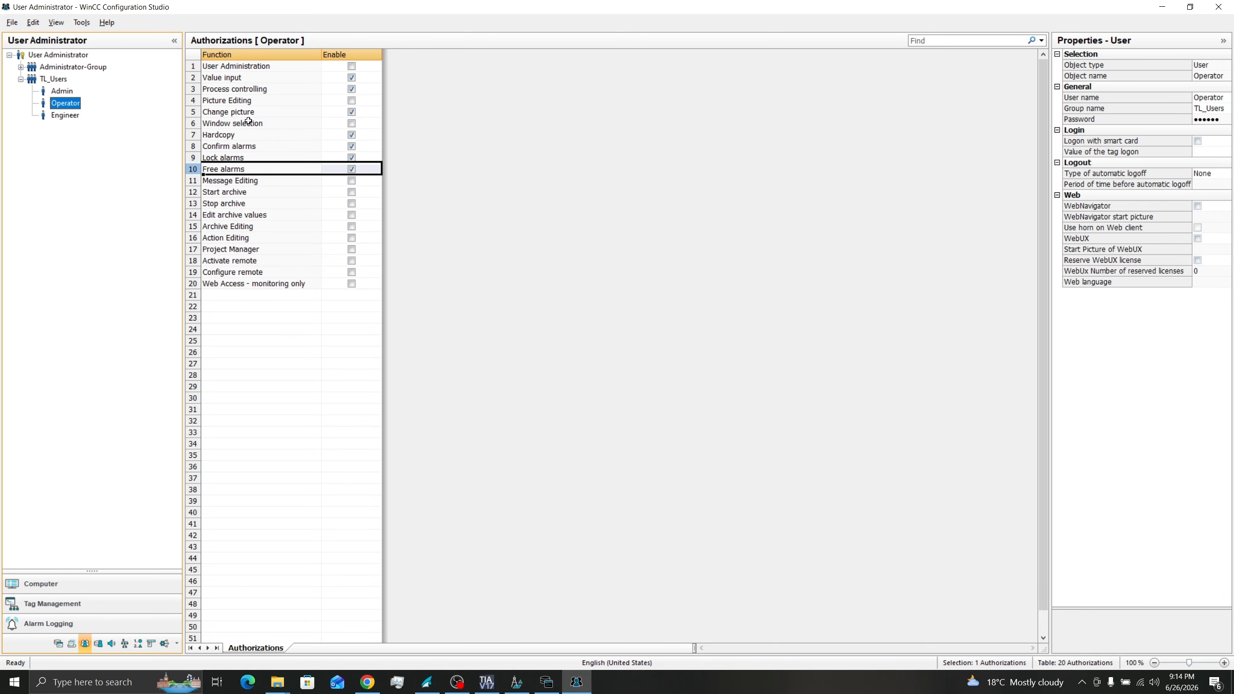
{"action": "left_click", "coordinate": [59, 55]}
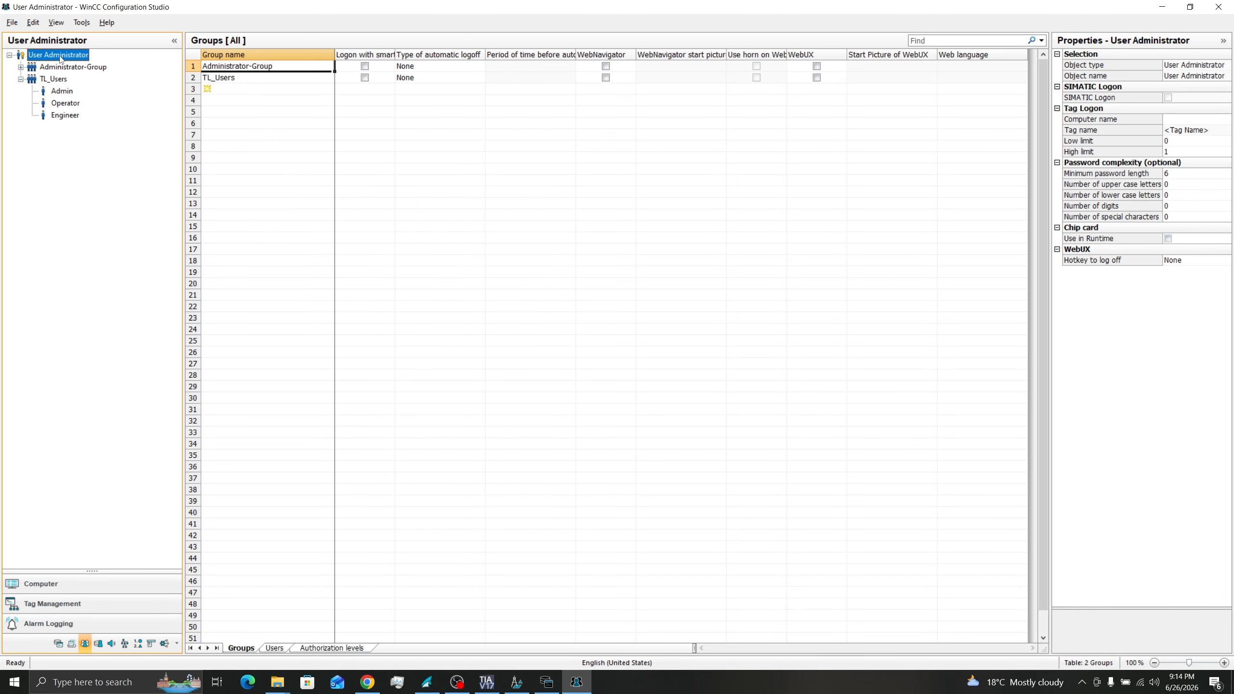
{"action": "left_click", "coordinate": [332, 651]}
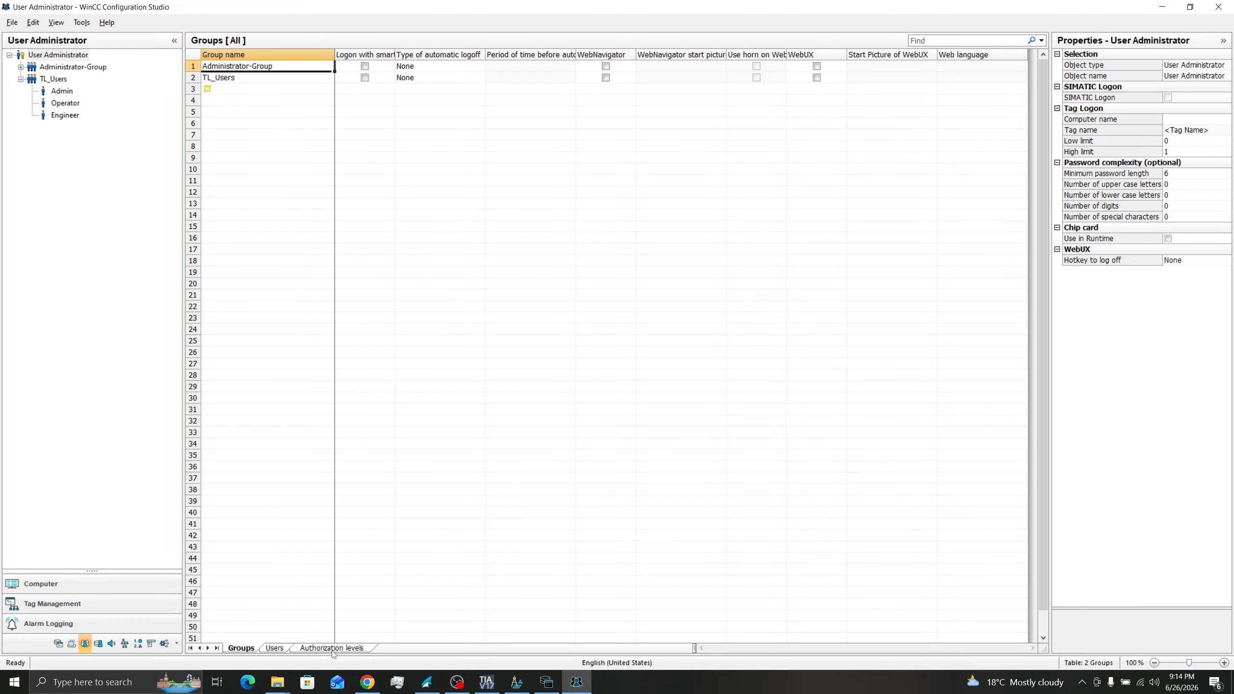
{"action": "double_click", "coordinate": [218, 293]}
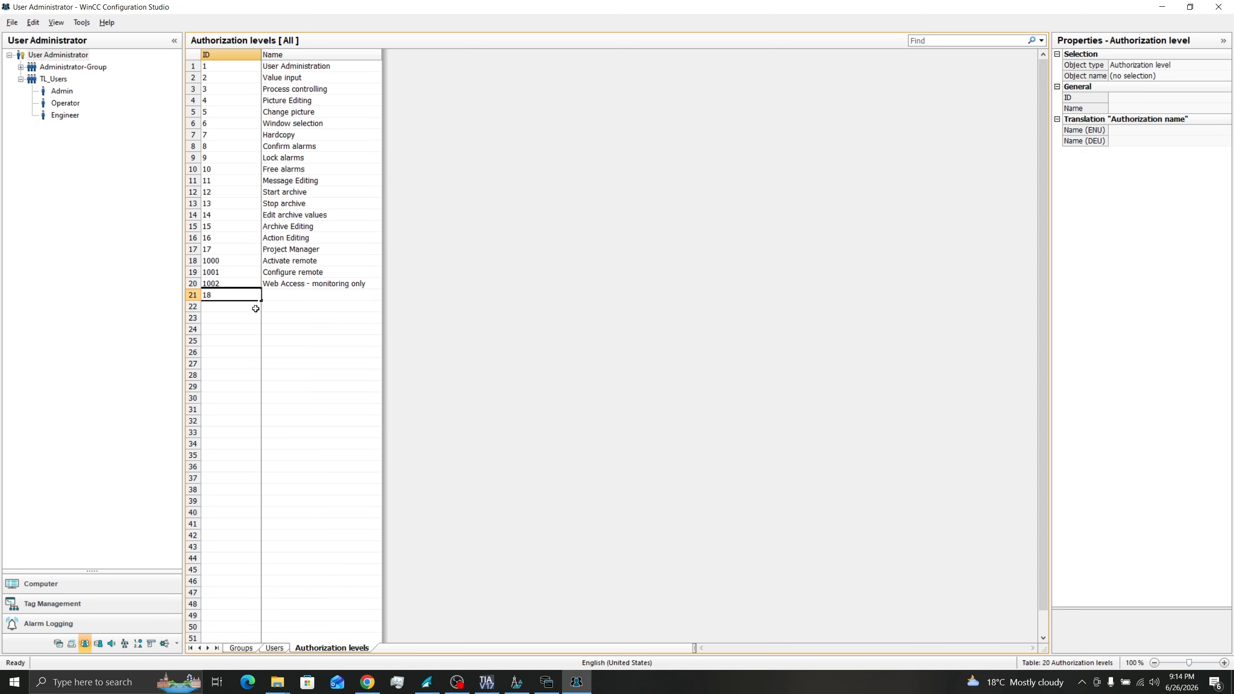
{"action": "left_click", "coordinate": [279, 297]}
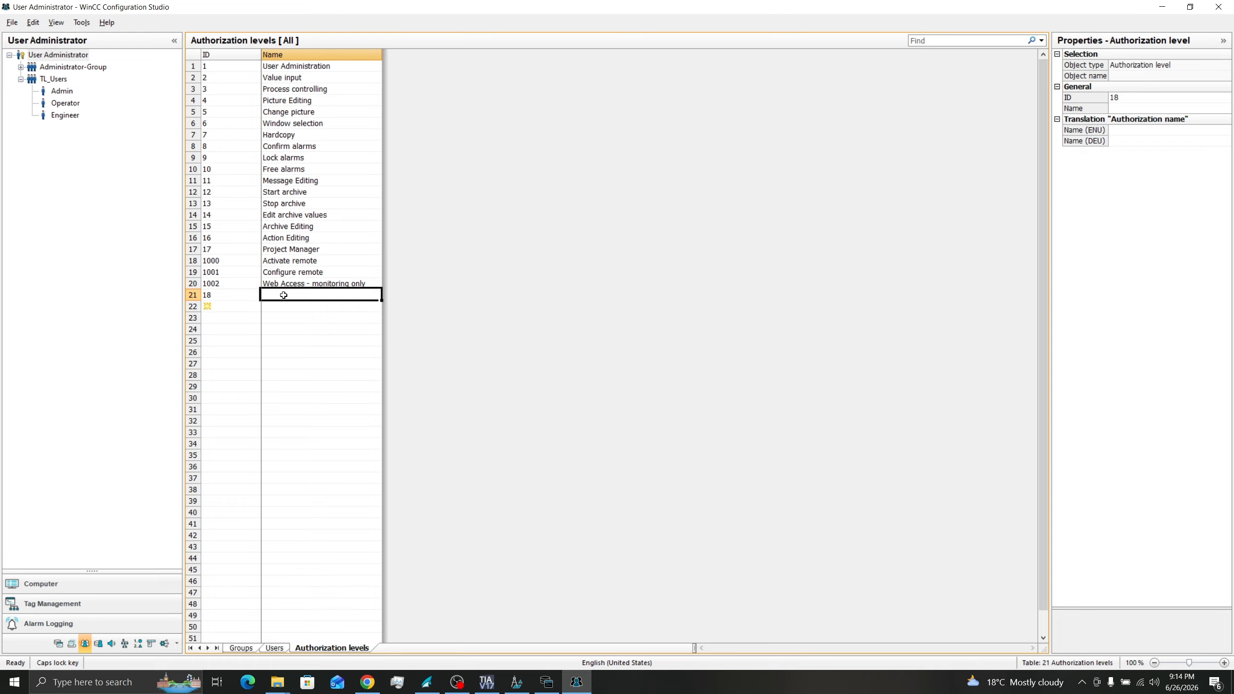
{"action": "type", "text": "Close Runtime"}
{"action": "left_click", "coordinate": [349, 329]}
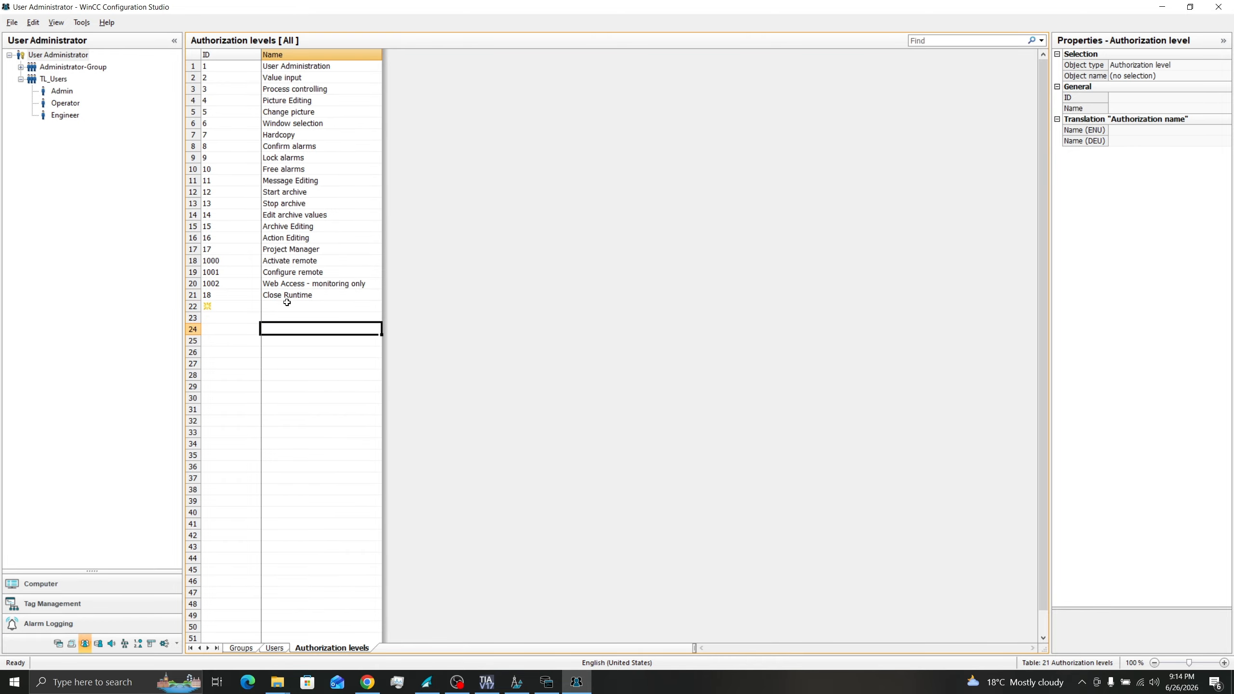
- Enable the Close Runtime authorization for the Operator user
{"action": "left_click", "coordinate": [63, 104]}
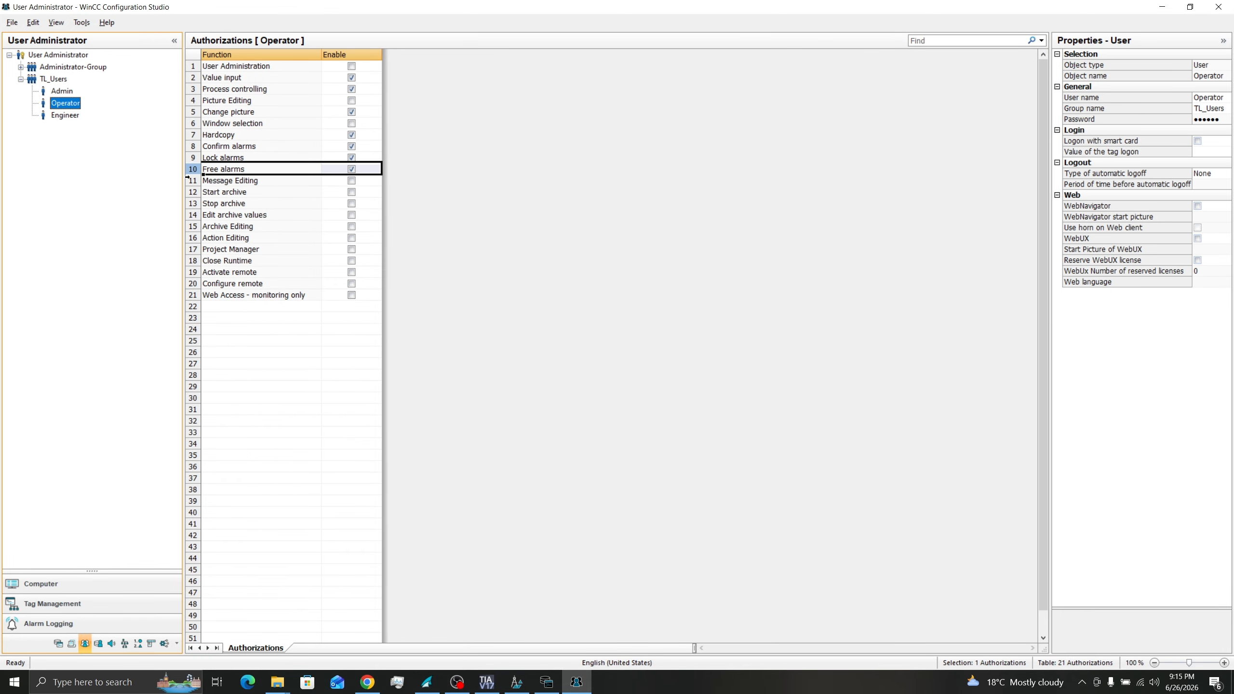
{"action": "left_click", "coordinate": [190, 260]}
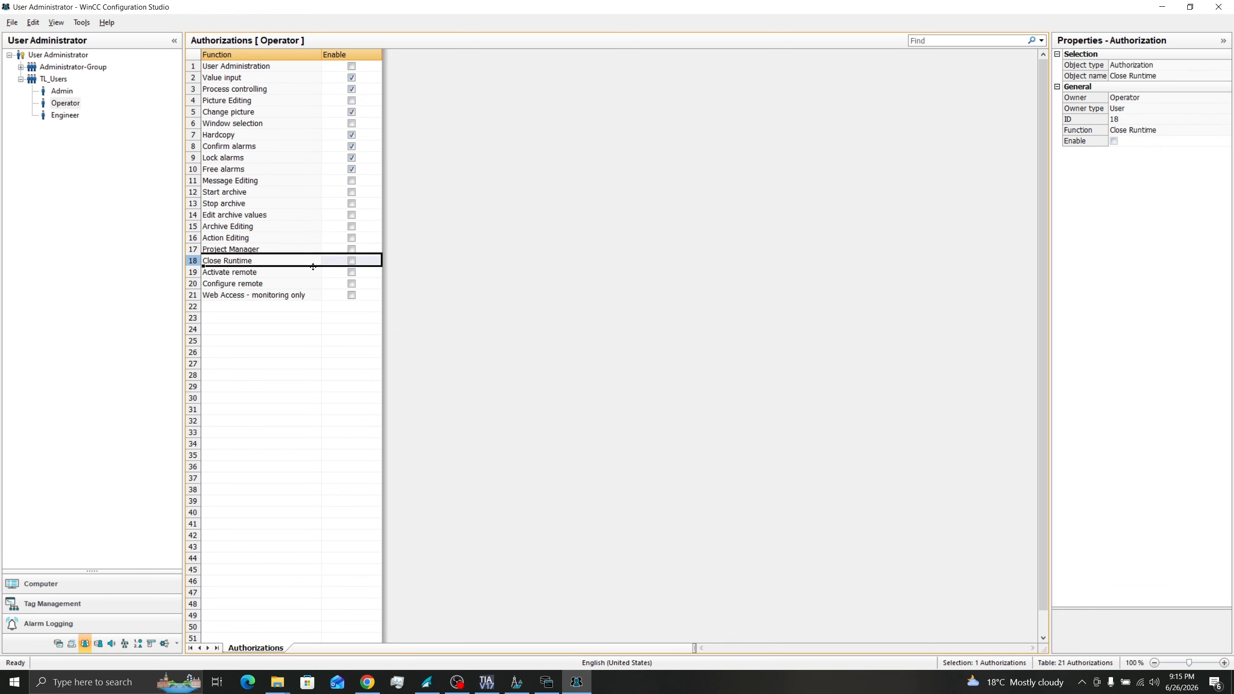
{"action": "left_click", "coordinate": [351, 265]}
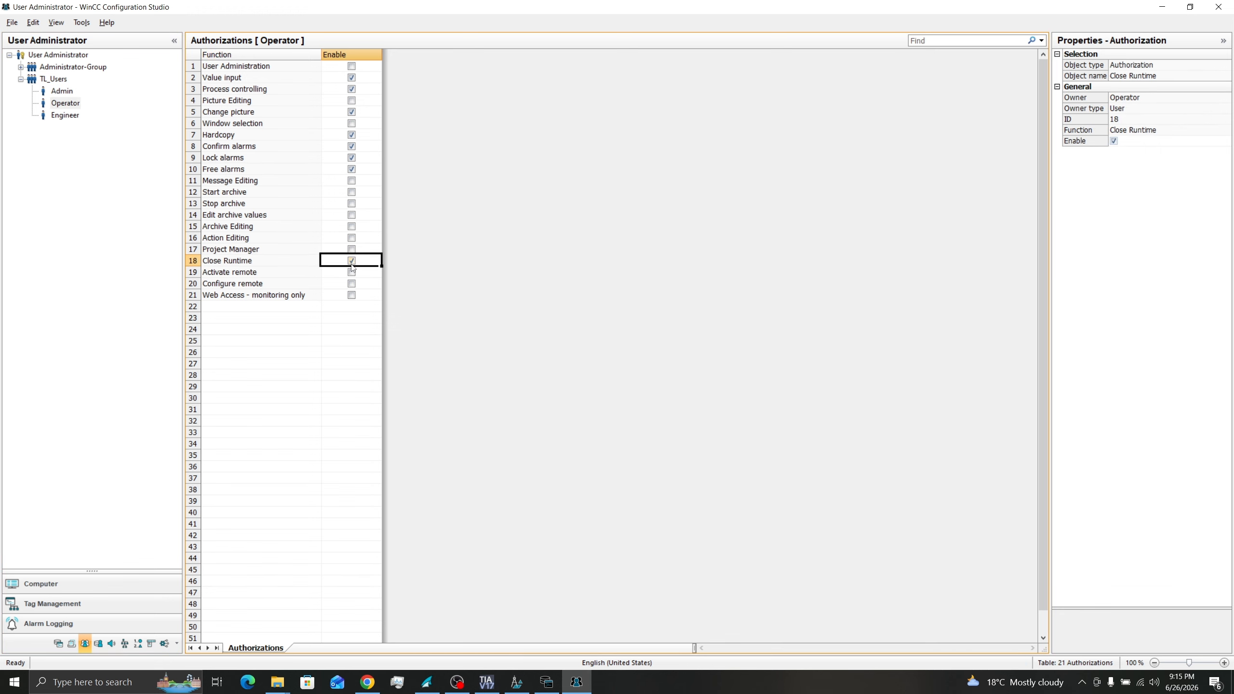
{"action": "left_click", "coordinate": [63, 117]}
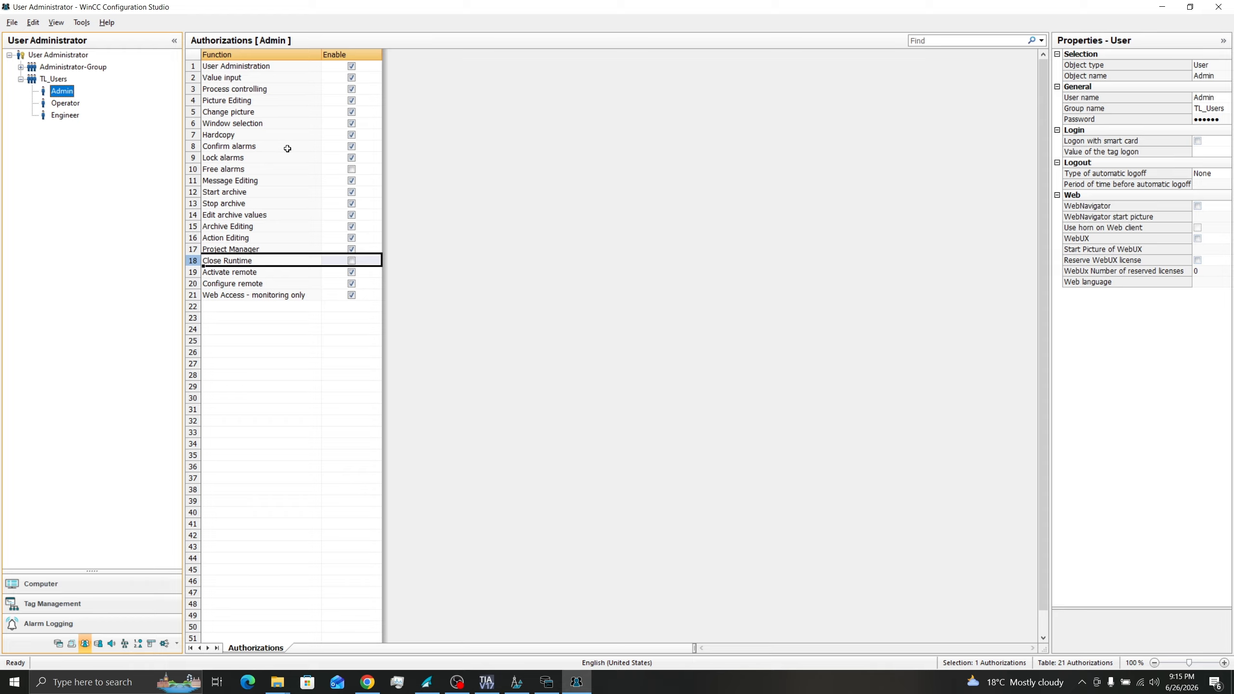
- Switch to Graphics Designer and assign the User Administration operator authorization to the Help toolbar function of the UserAdminControl on Admin.Pdl
{"action": "left_click", "coordinate": [517, 683]}
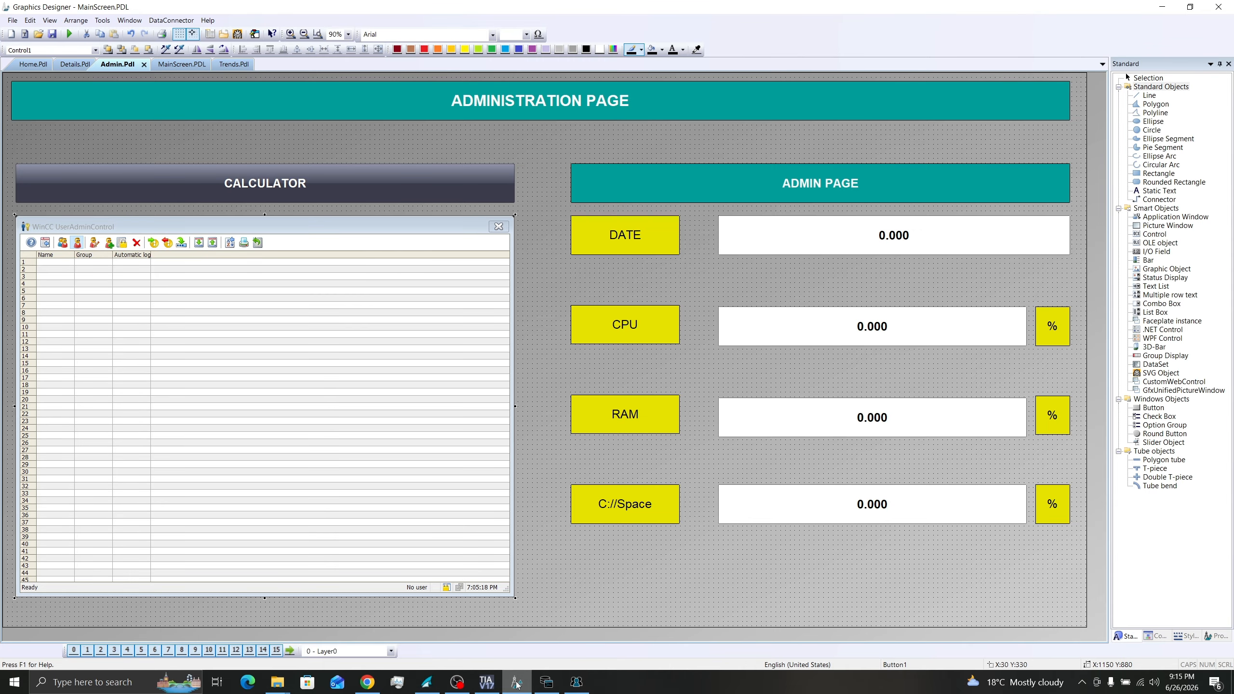
{"action": "left_click", "coordinate": [274, 379]}
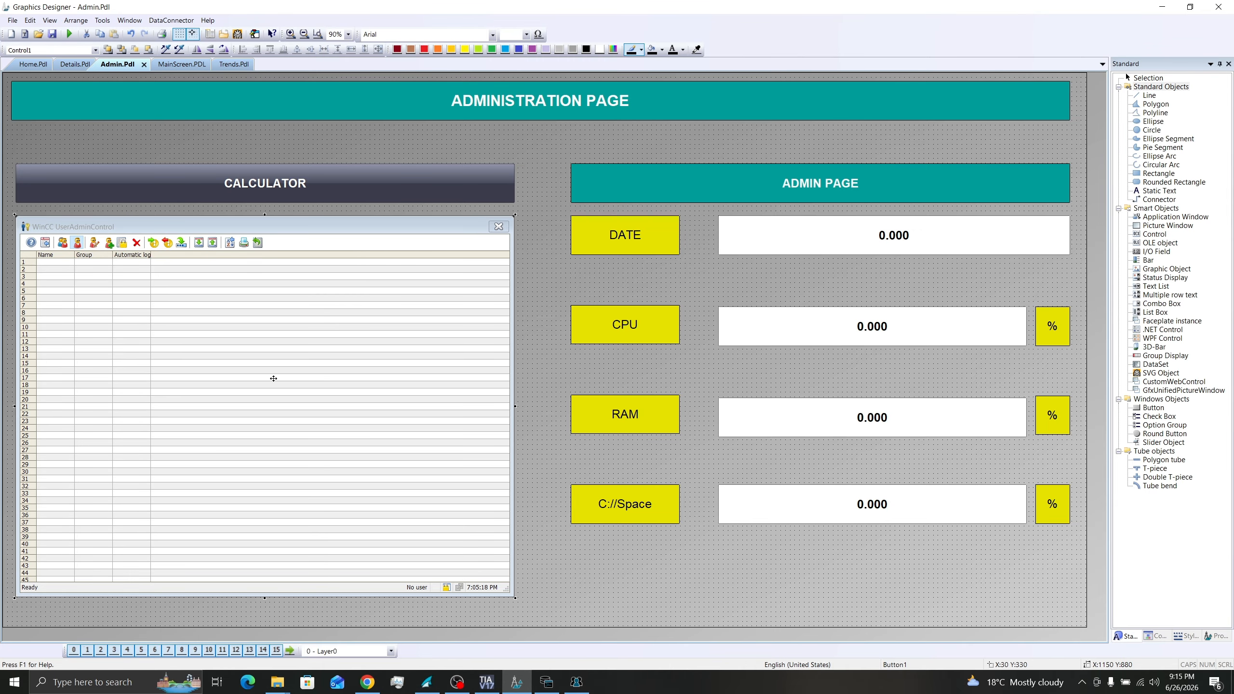
{"action": "double_click", "coordinate": [246, 343]}
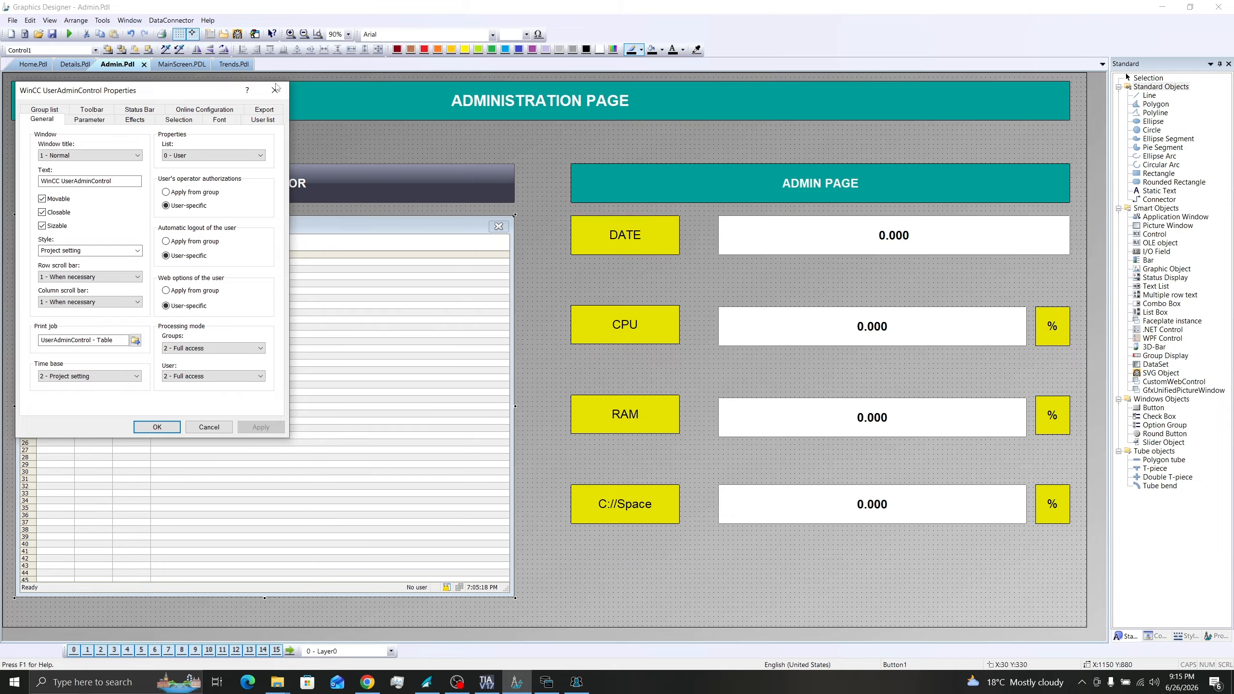
{"action": "left_click", "coordinate": [272, 89]}
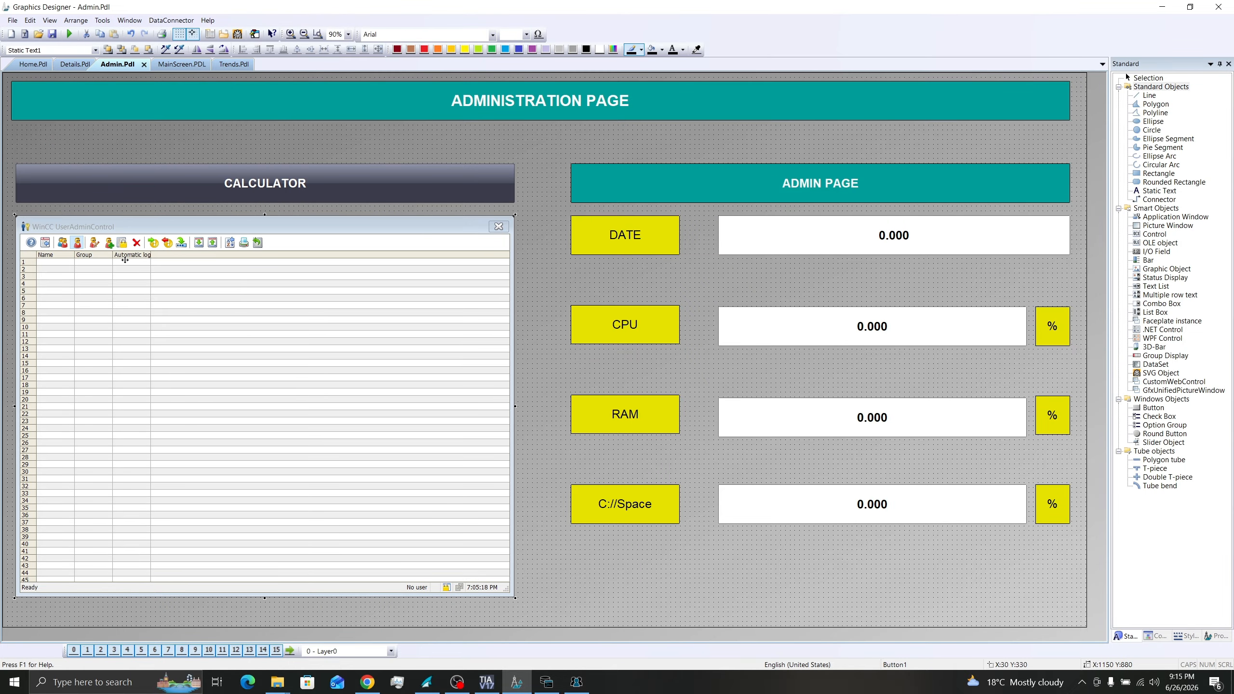
{"action": "left_click", "coordinate": [211, 352]}
{"action": "double_click", "coordinate": [206, 321]}
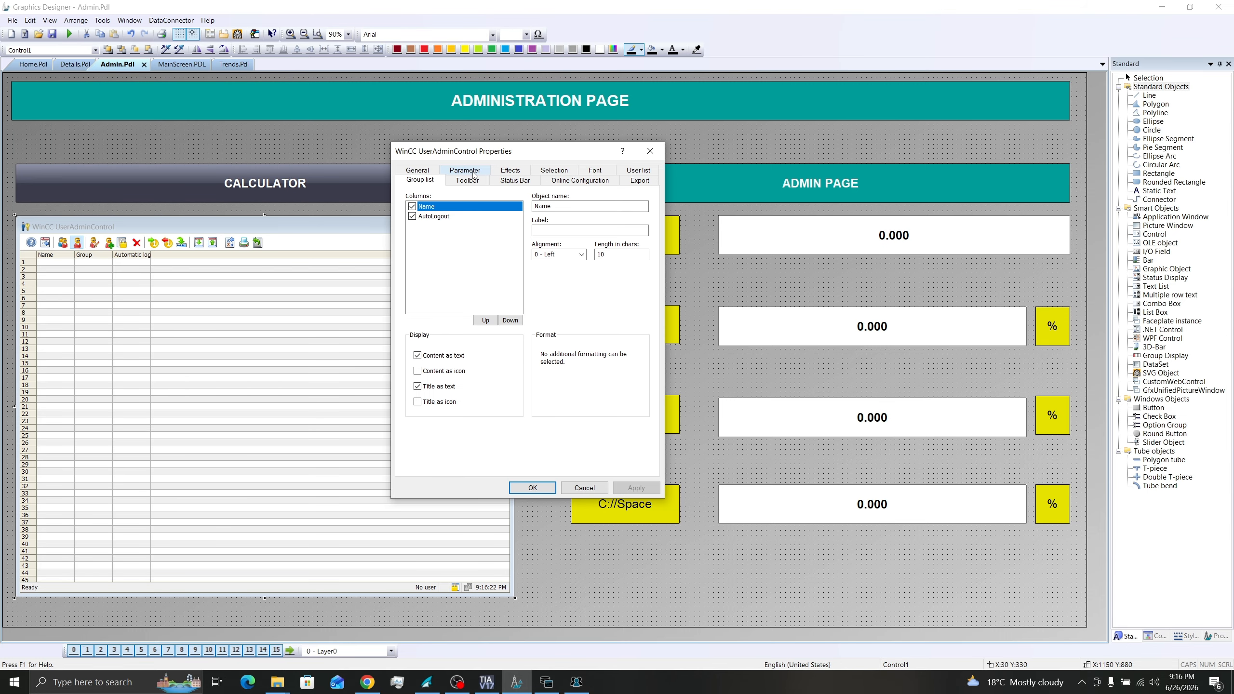
{"action": "left_click", "coordinate": [471, 180]}
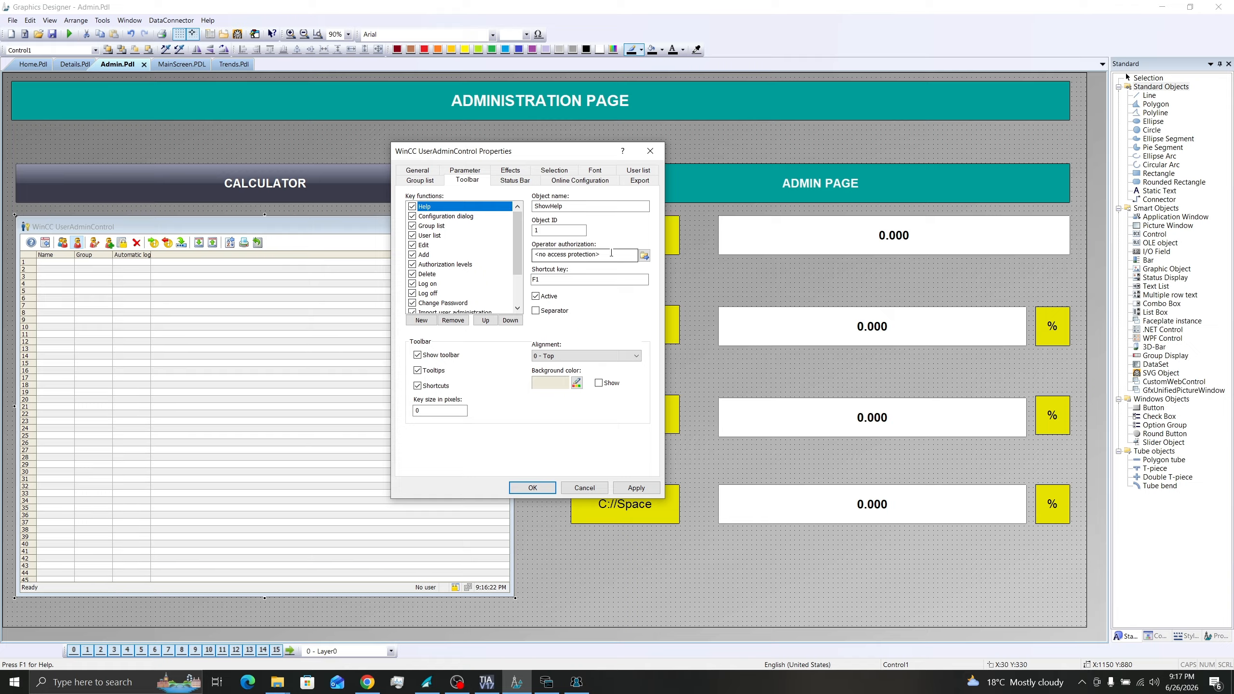
{"action": "left_click", "coordinate": [642, 257]}
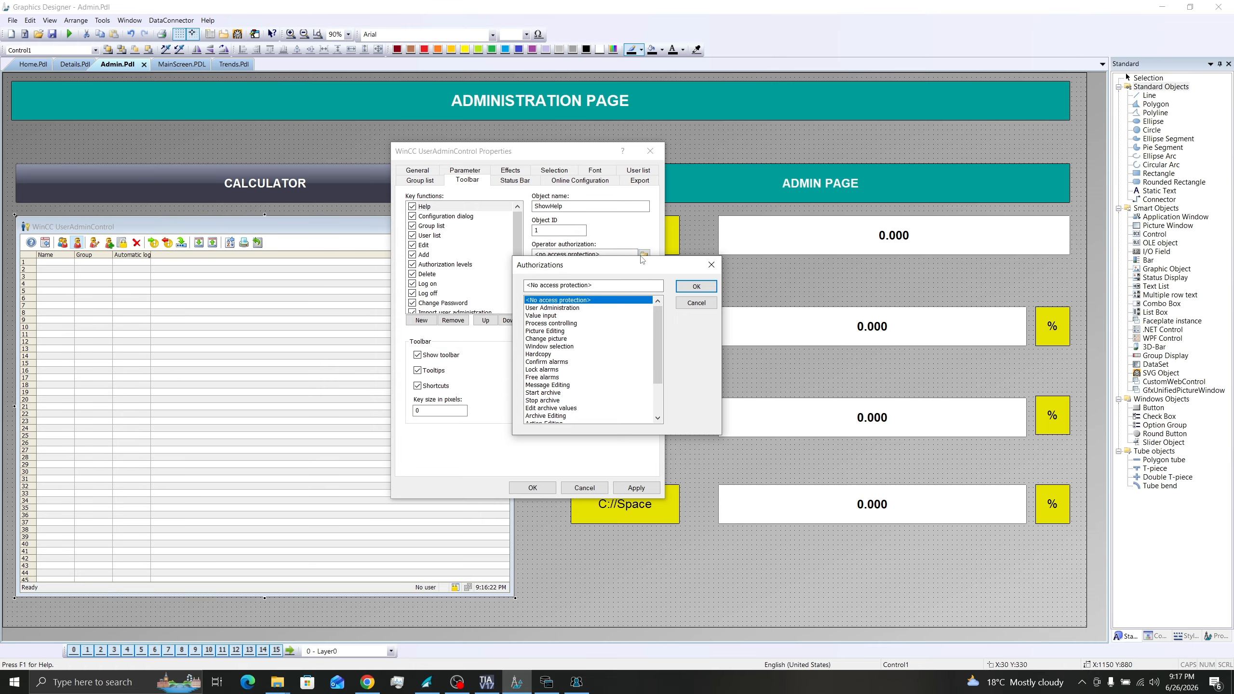
{"action": "left_click", "coordinate": [550, 309]}
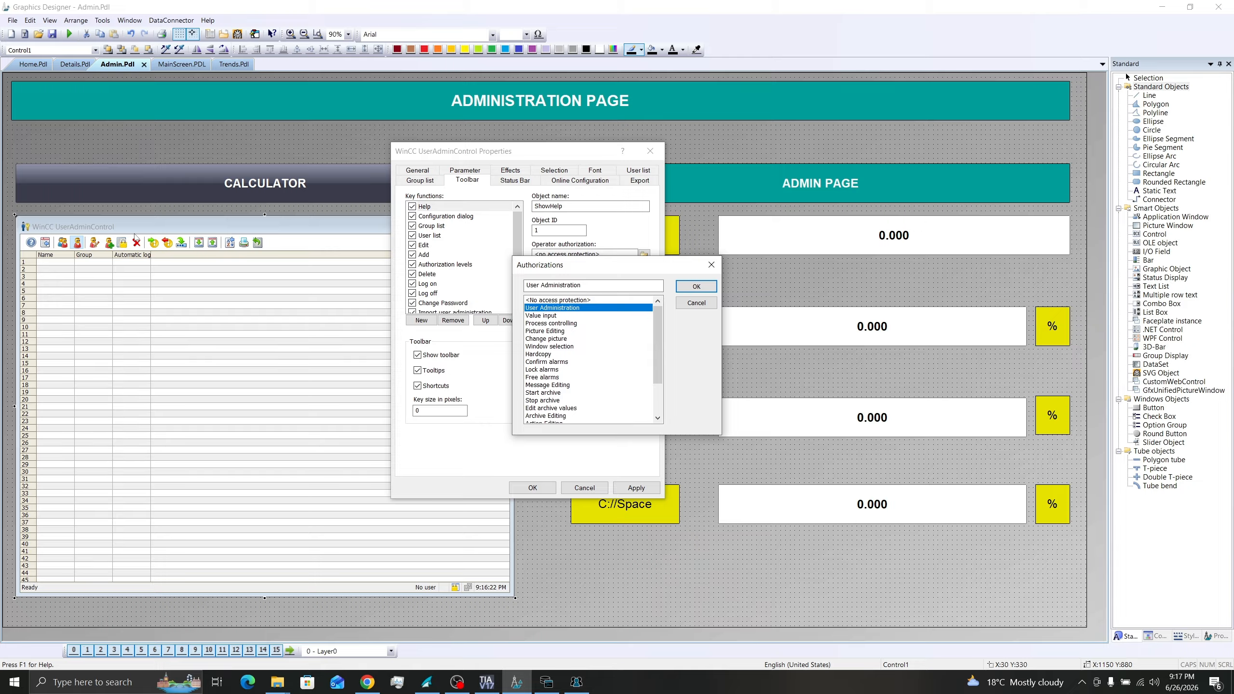
{"action": "left_click", "coordinate": [694, 293]}
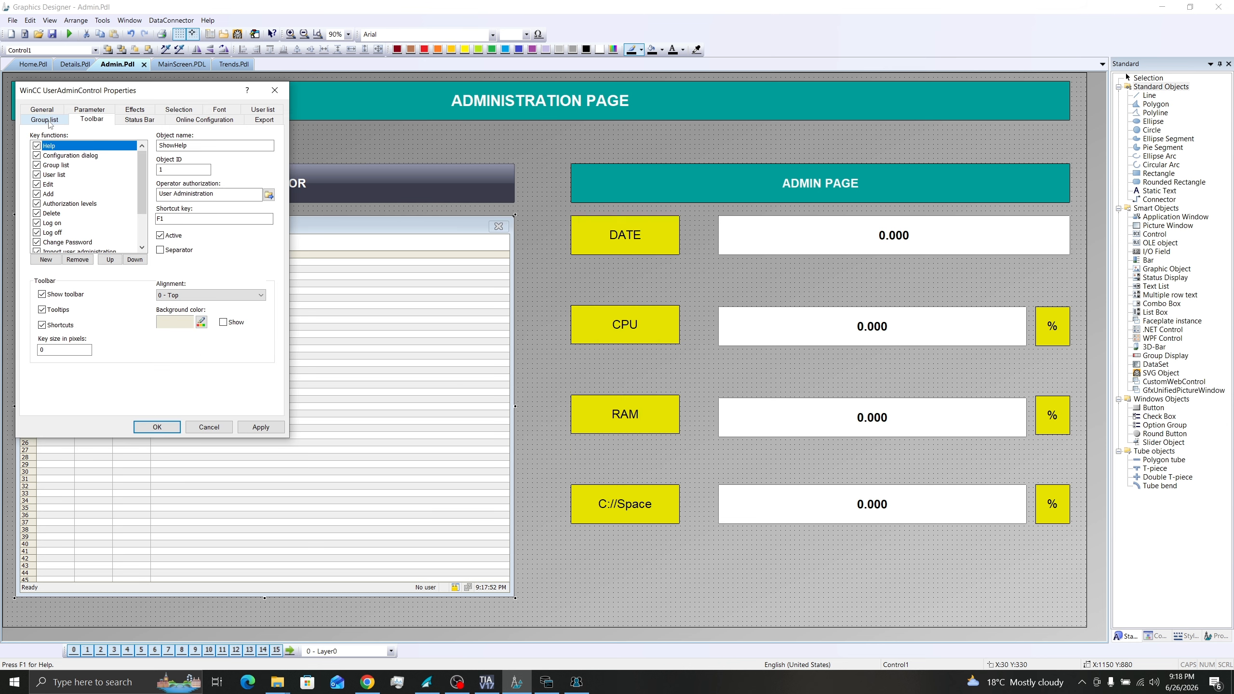
- Set the UserAdminControl's operator authorization for online configuration to User Administration
{"action": "left_click", "coordinate": [44, 119]}
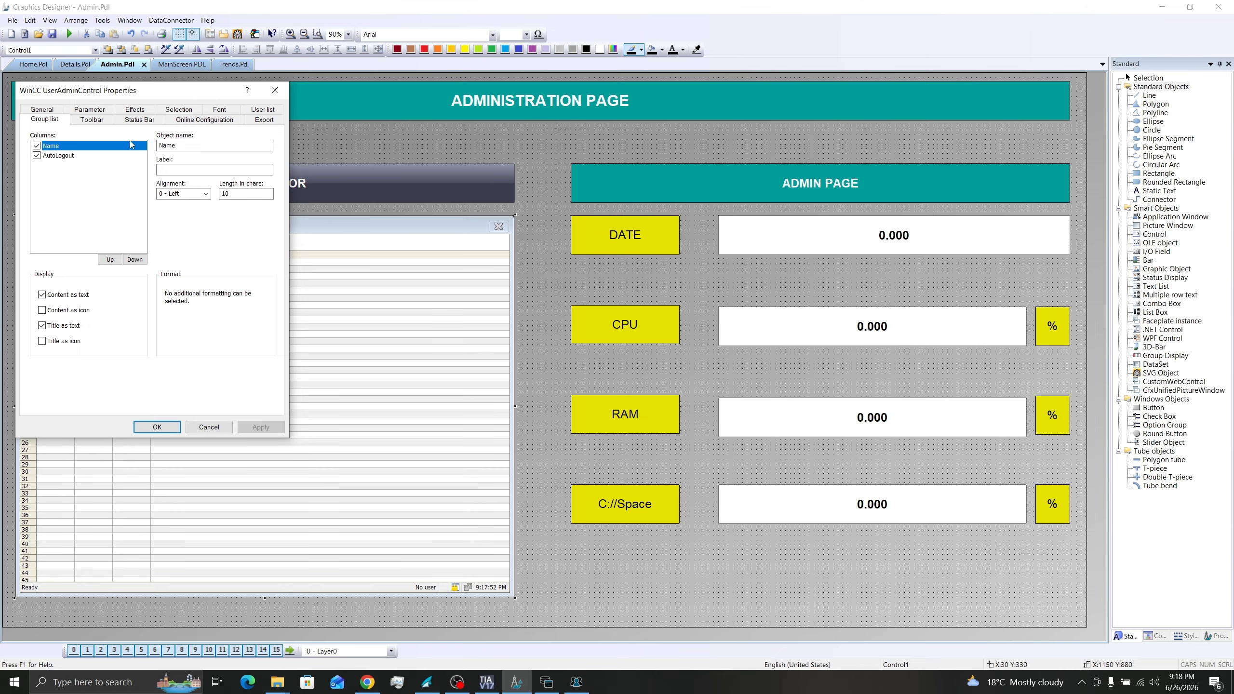
{"action": "left_click", "coordinate": [220, 122]}
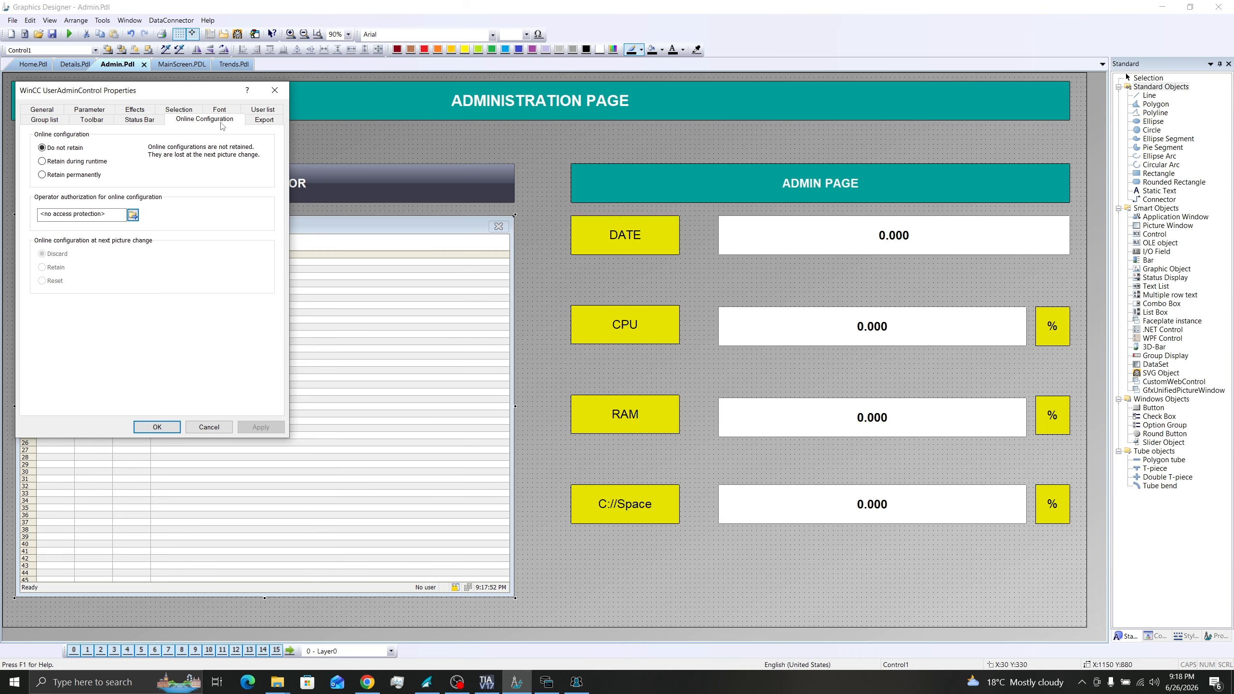
{"action": "left_click", "coordinate": [134, 217]}
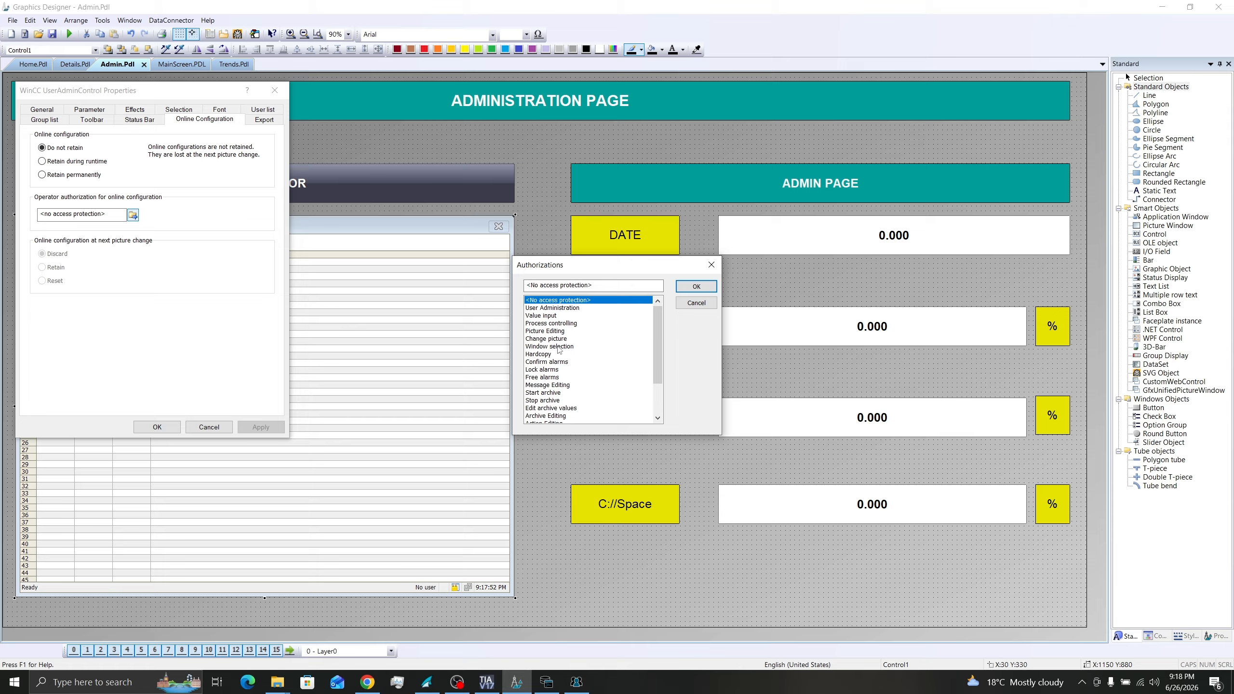
{"action": "left_click", "coordinate": [564, 308]}
{"action": "left_click", "coordinate": [696, 287]}
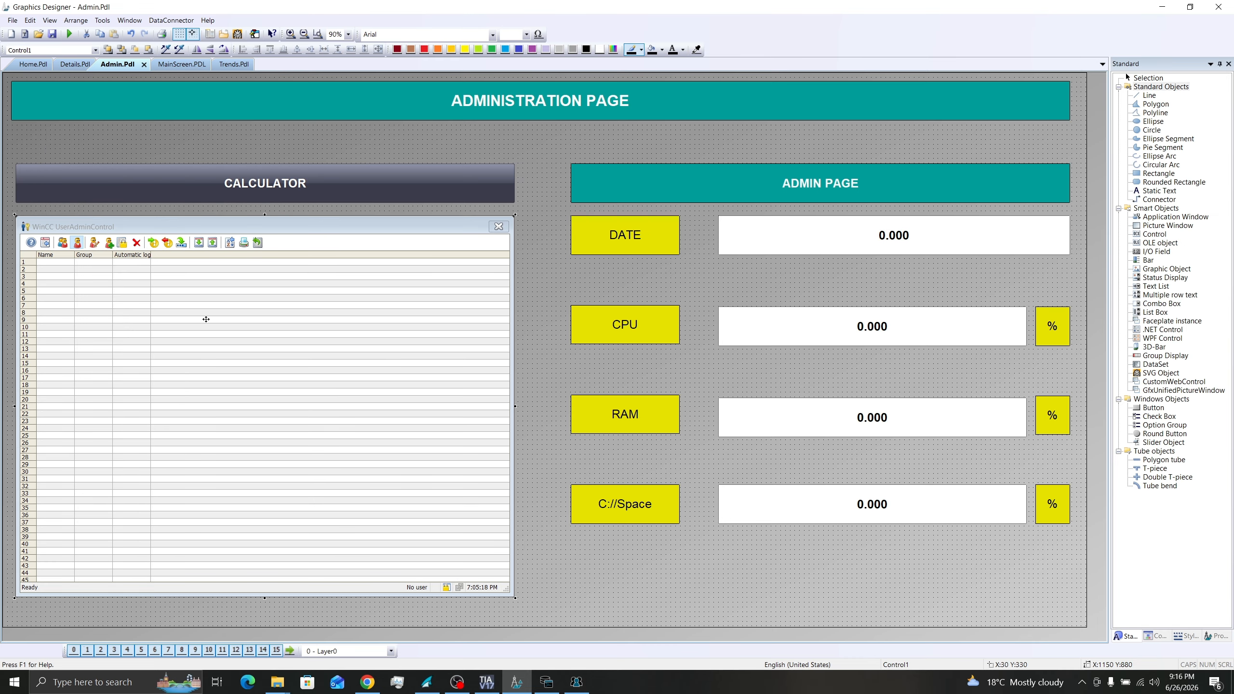
- Turn off the Movable and Closable window options of the UserAdminControl and confirm its properties
{"action": "double_click", "coordinate": [206, 319]}
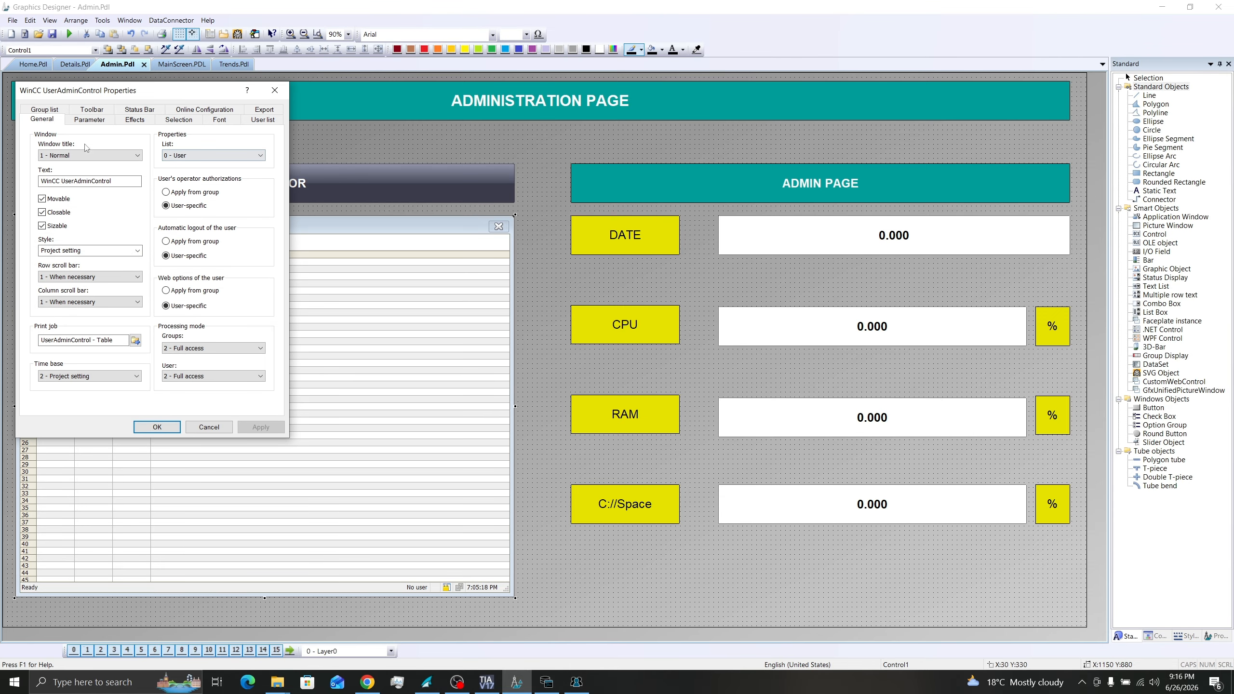
{"action": "left_click", "coordinate": [42, 198]}
{"action": "left_click", "coordinate": [43, 214]}
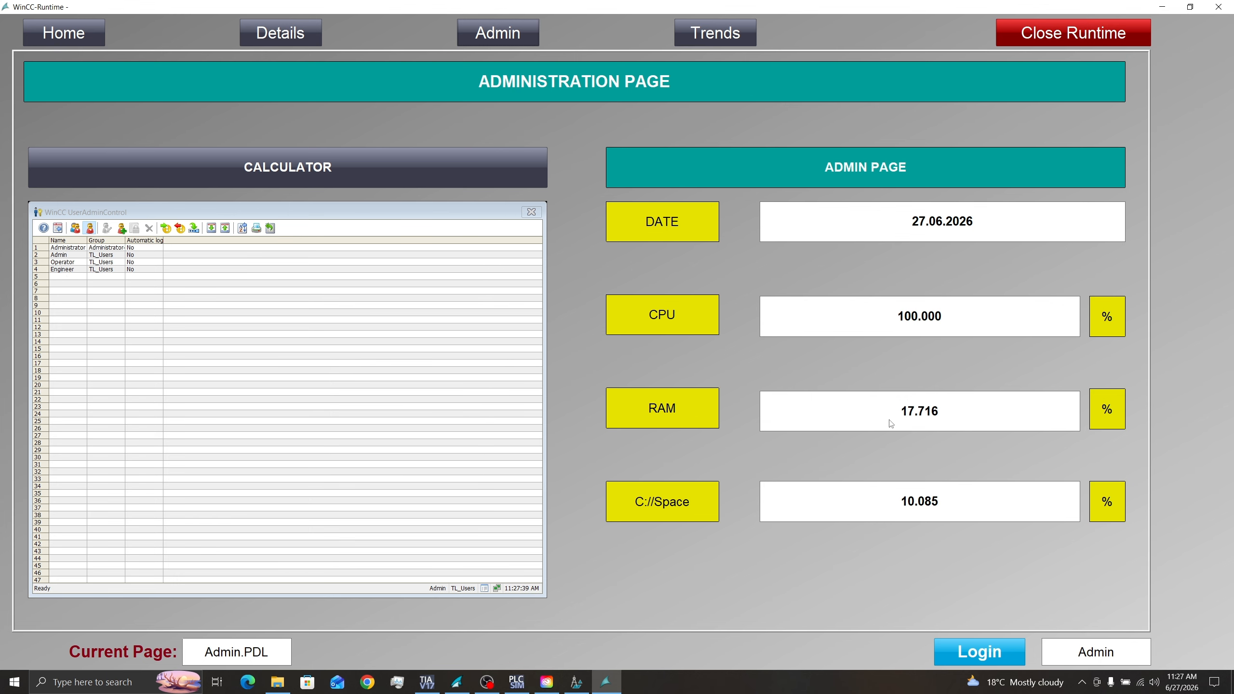
{"action": "left_click", "coordinate": [974, 652]}
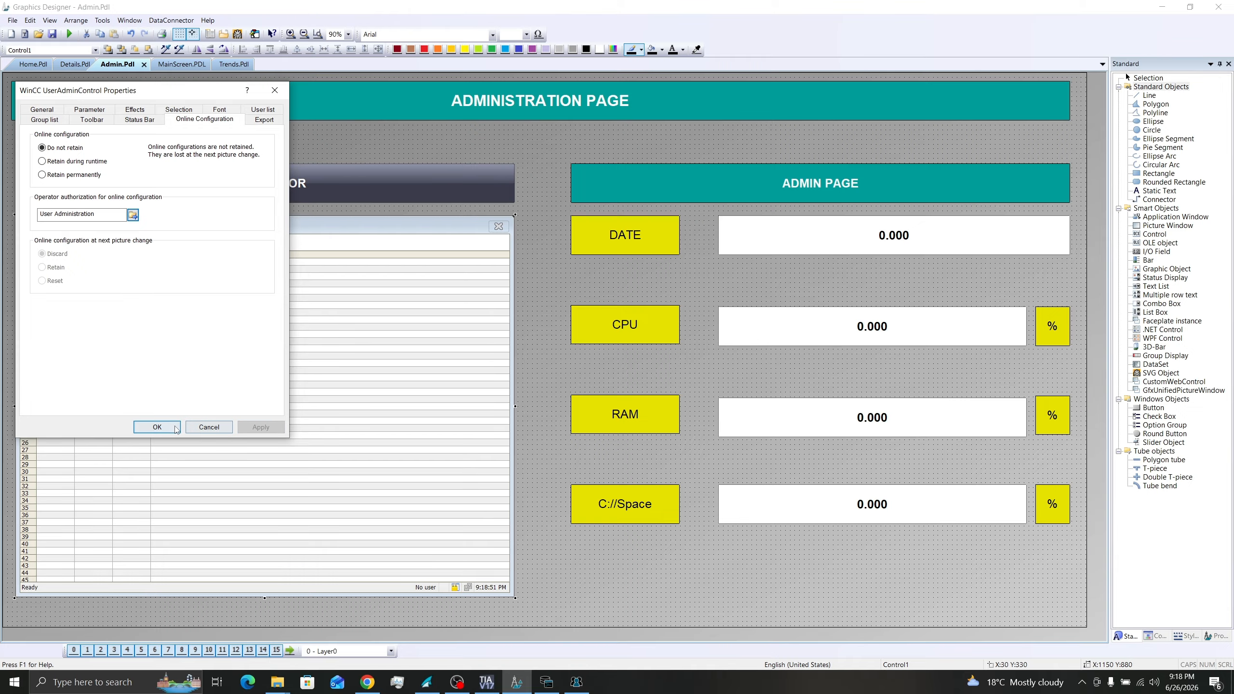
{"action": "left_click", "coordinate": [157, 427]}
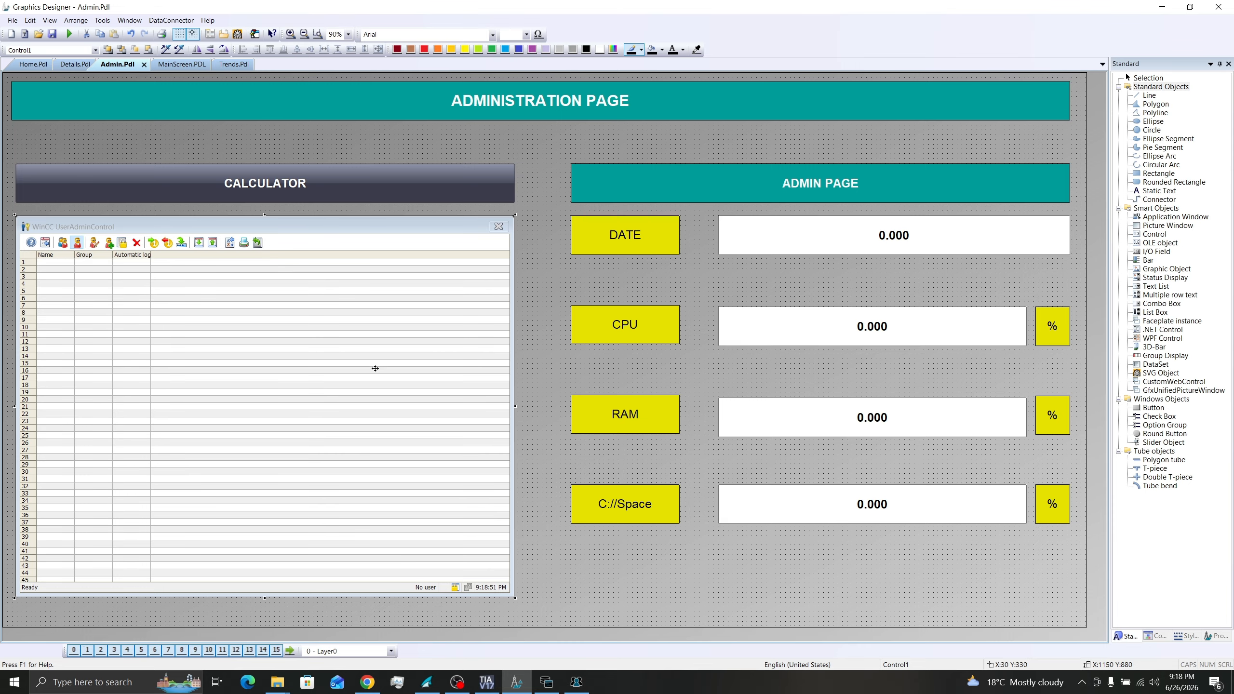
- On MainScreen.PDL, set the authorization of the Home, Details, Admin and Trends buttons together to Change picture
{"action": "left_click", "coordinate": [182, 64]}
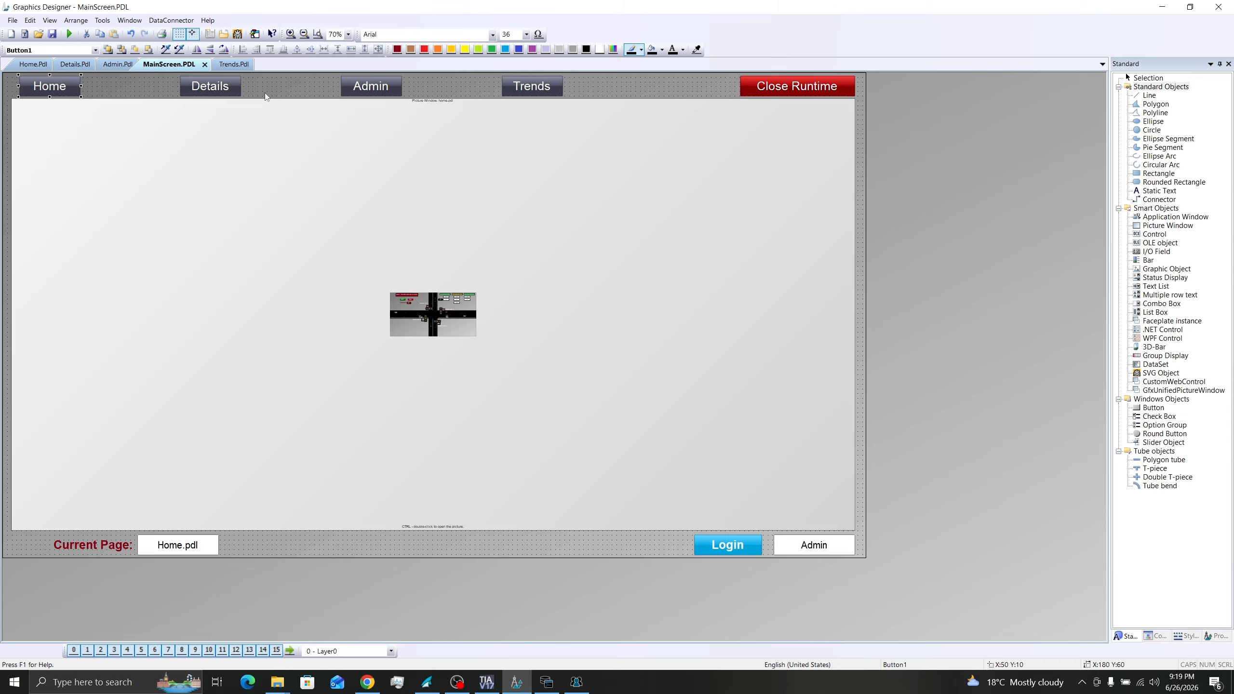
{"action": "left_click", "coordinate": [225, 88], "text": "shift"}
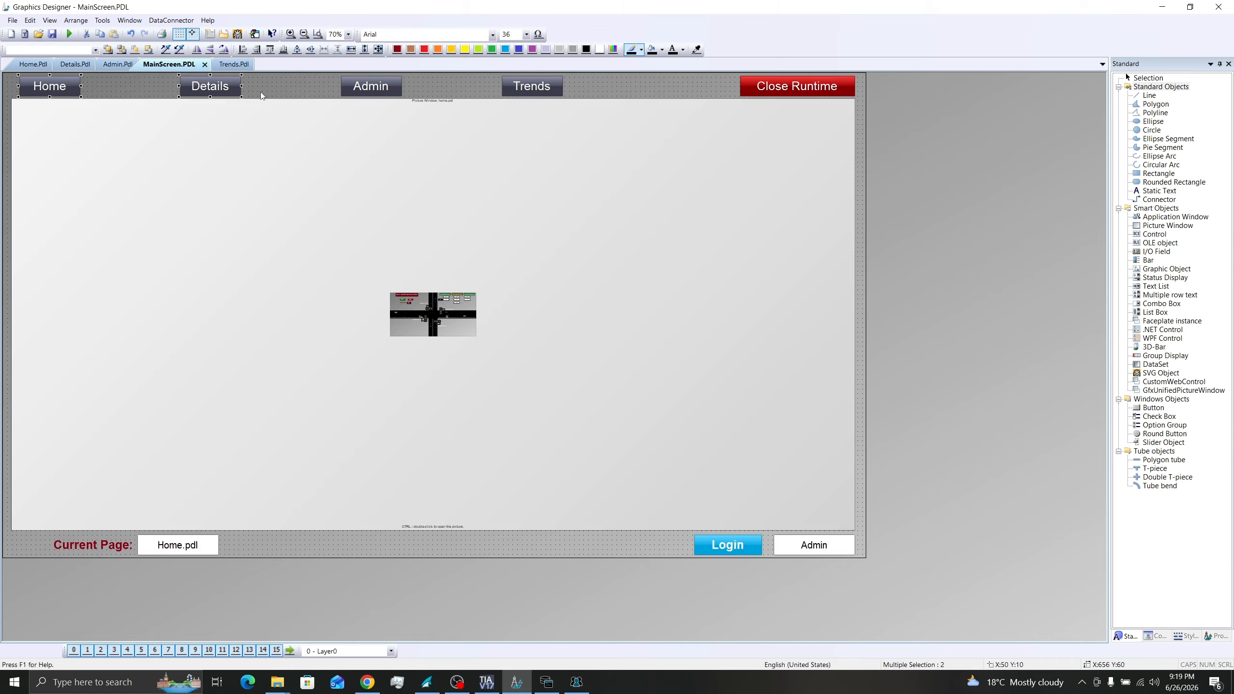
{"action": "left_click", "coordinate": [368, 96], "text": "shift"}
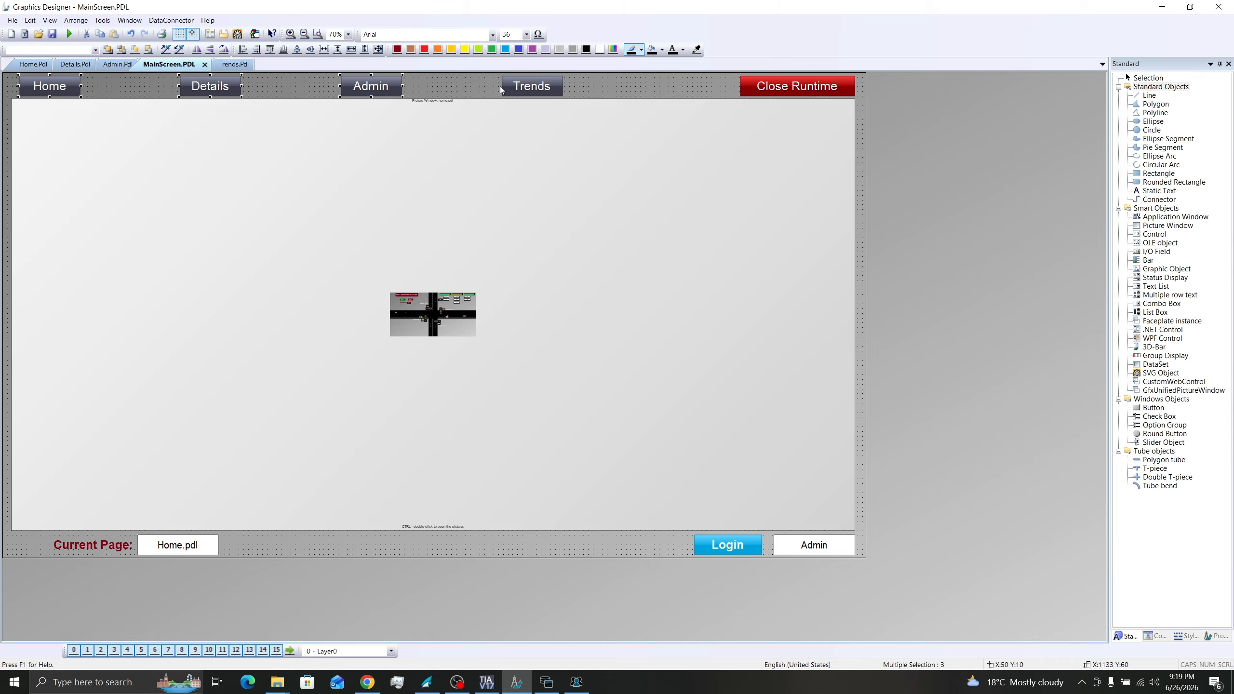
{"action": "left_click", "coordinate": [535, 87], "text": "shift"}
{"action": "right_click", "coordinate": [533, 86]}
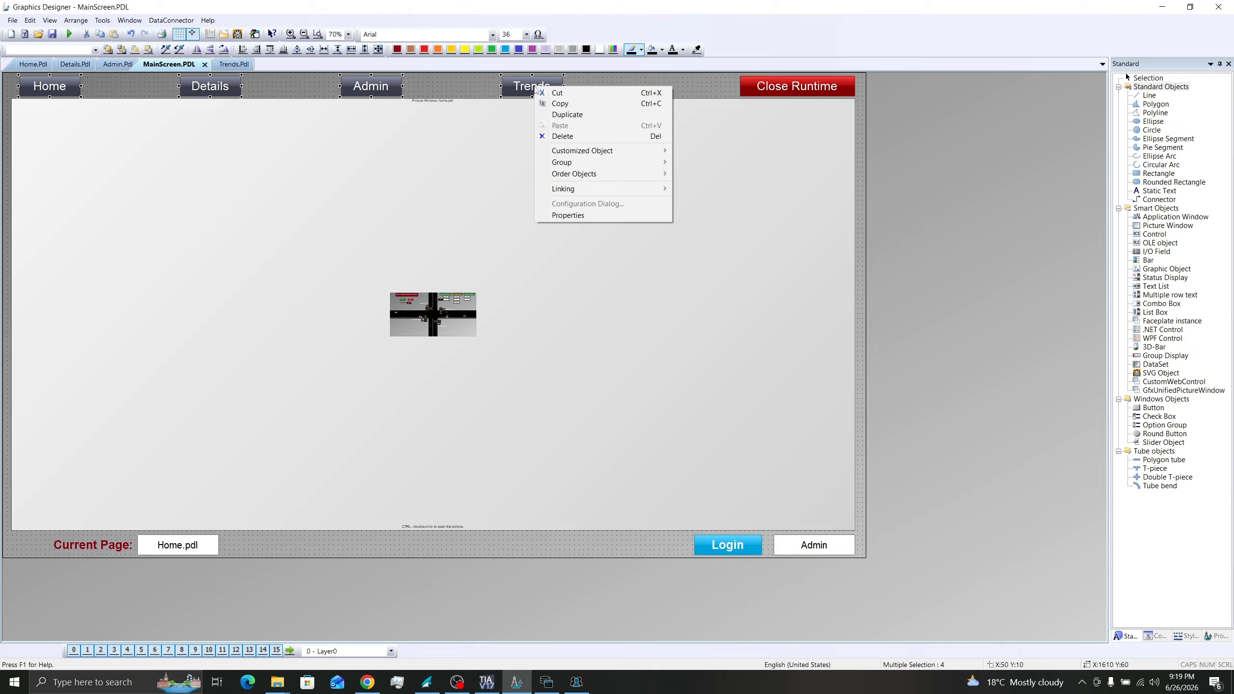
{"action": "left_click", "coordinate": [583, 214]}
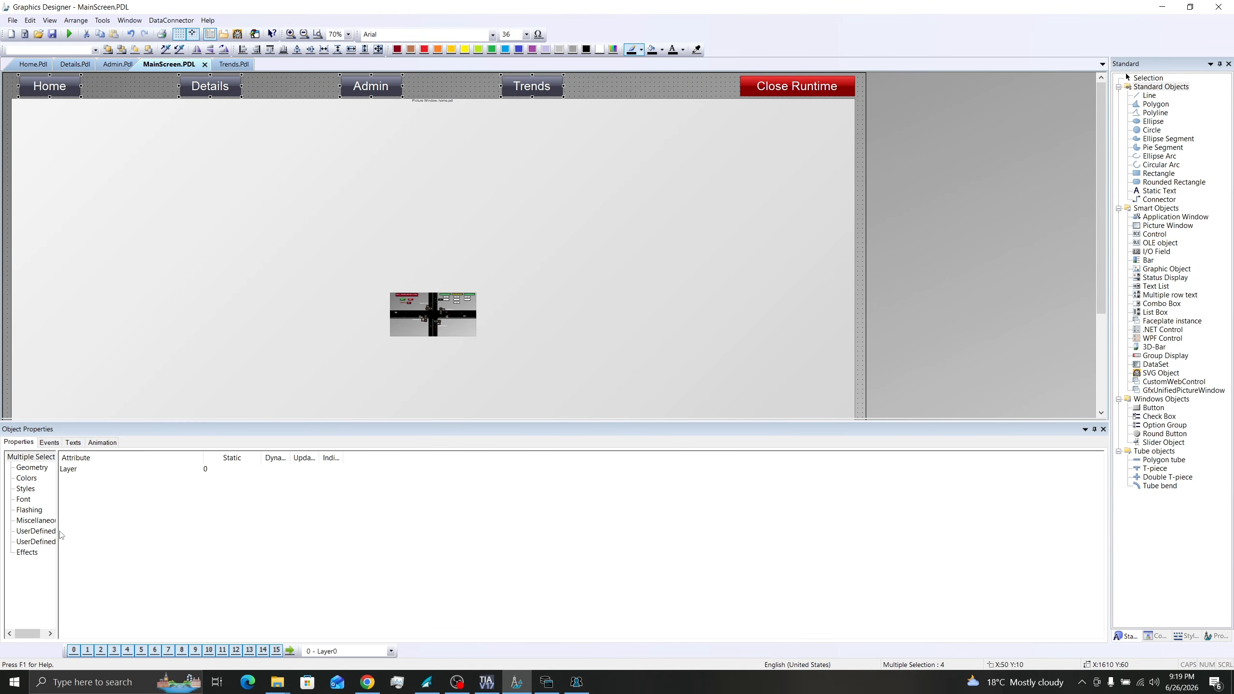
{"action": "left_click", "coordinate": [49, 521]}
{"action": "left_click", "coordinate": [76, 481]}
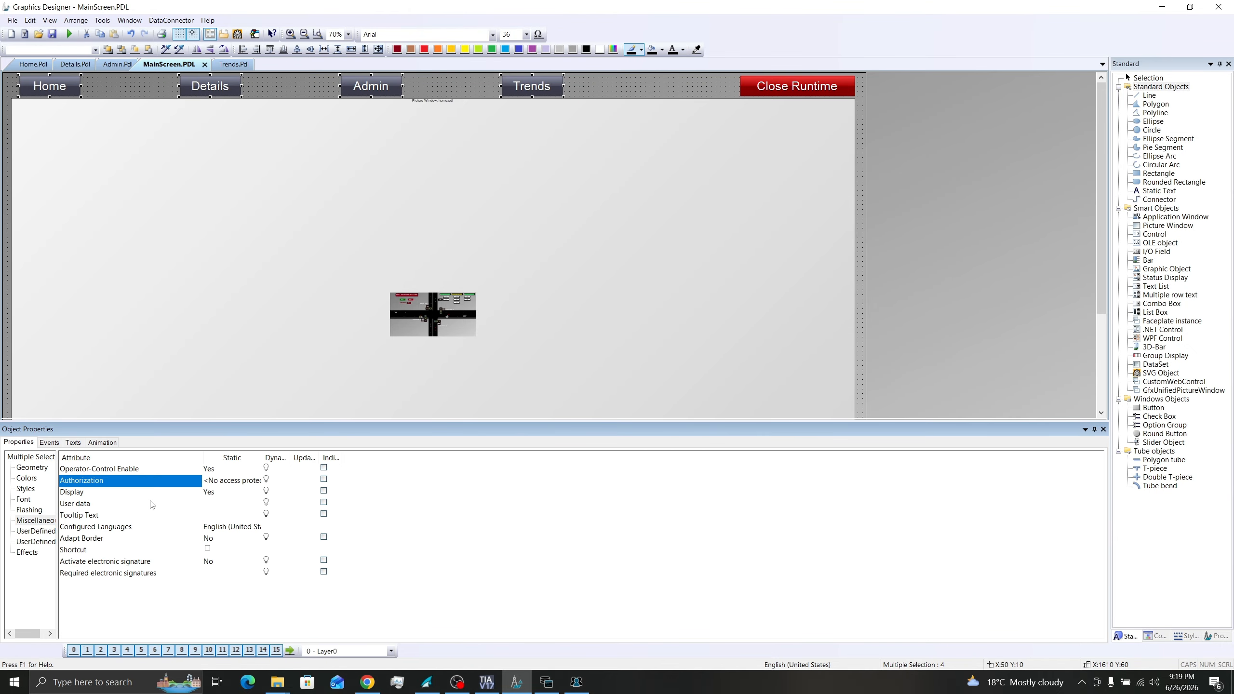
{"action": "double_click", "coordinate": [239, 482]}
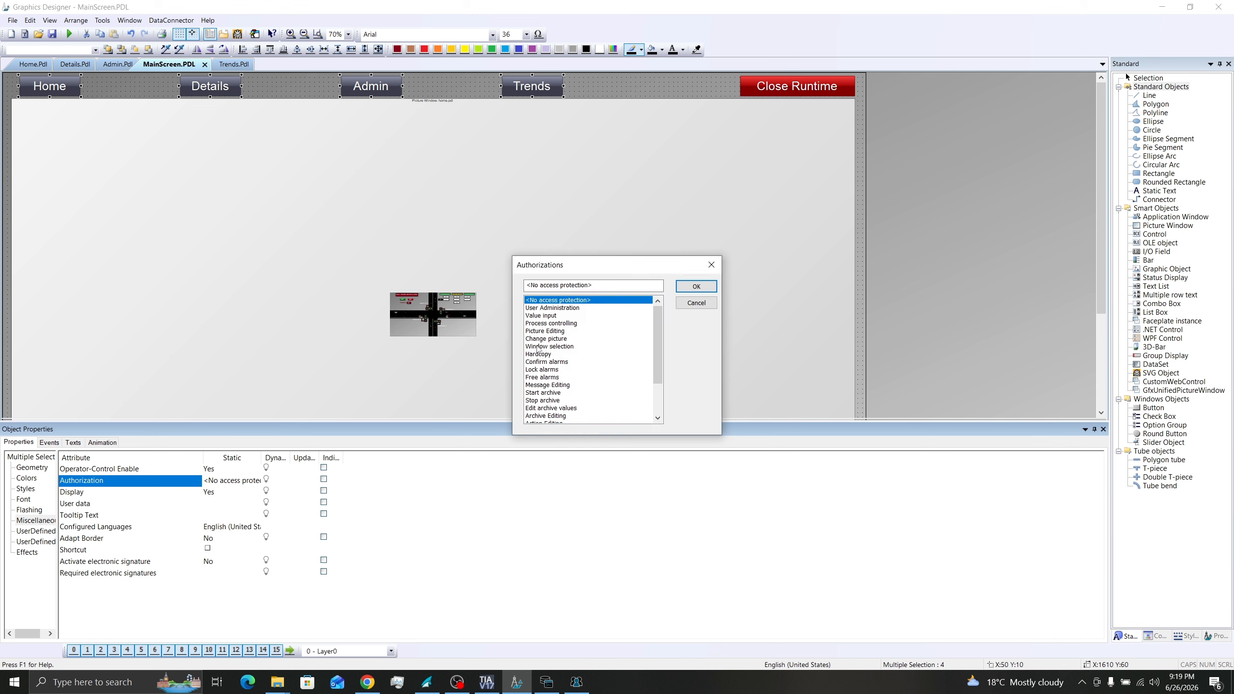
{"action": "left_click", "coordinate": [558, 347]}
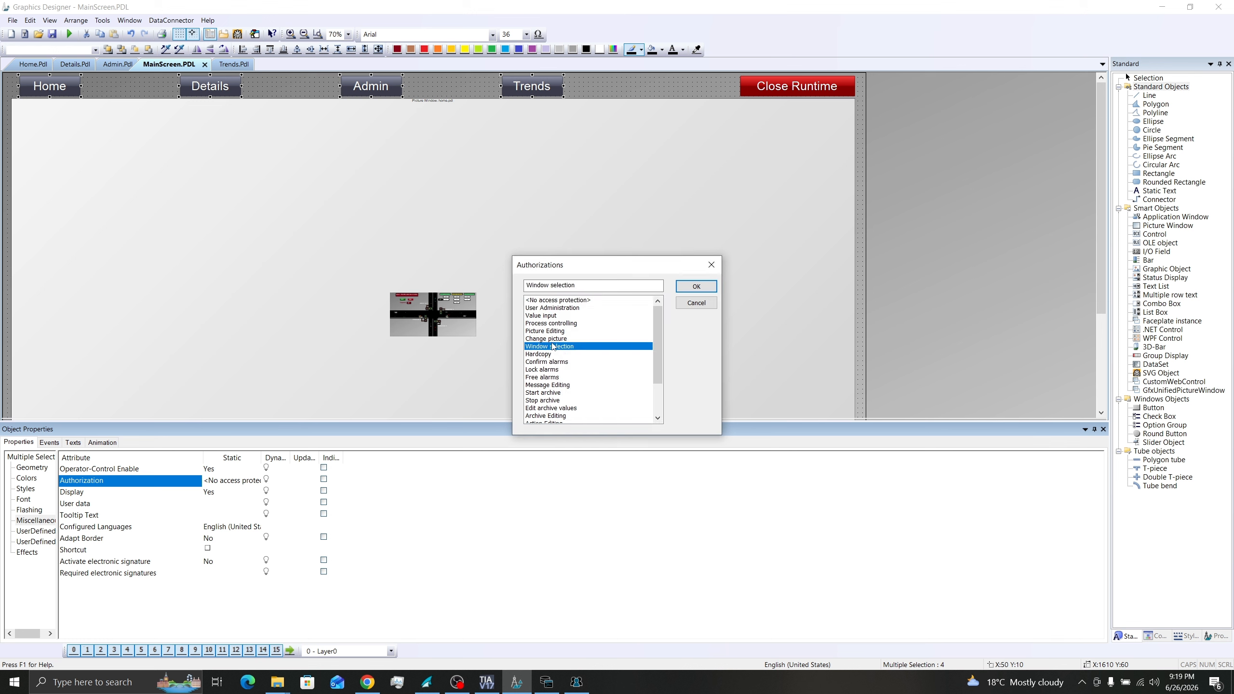
{"action": "left_click", "coordinate": [549, 339]}
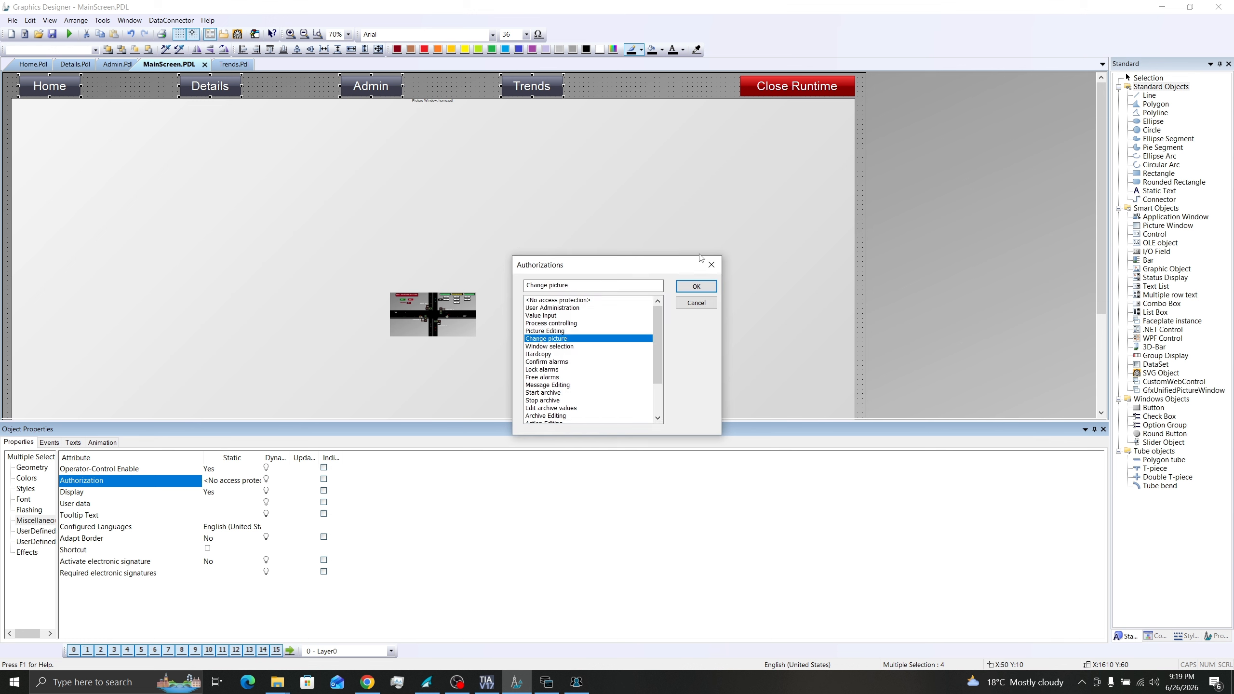
{"action": "left_click", "coordinate": [692, 290]}
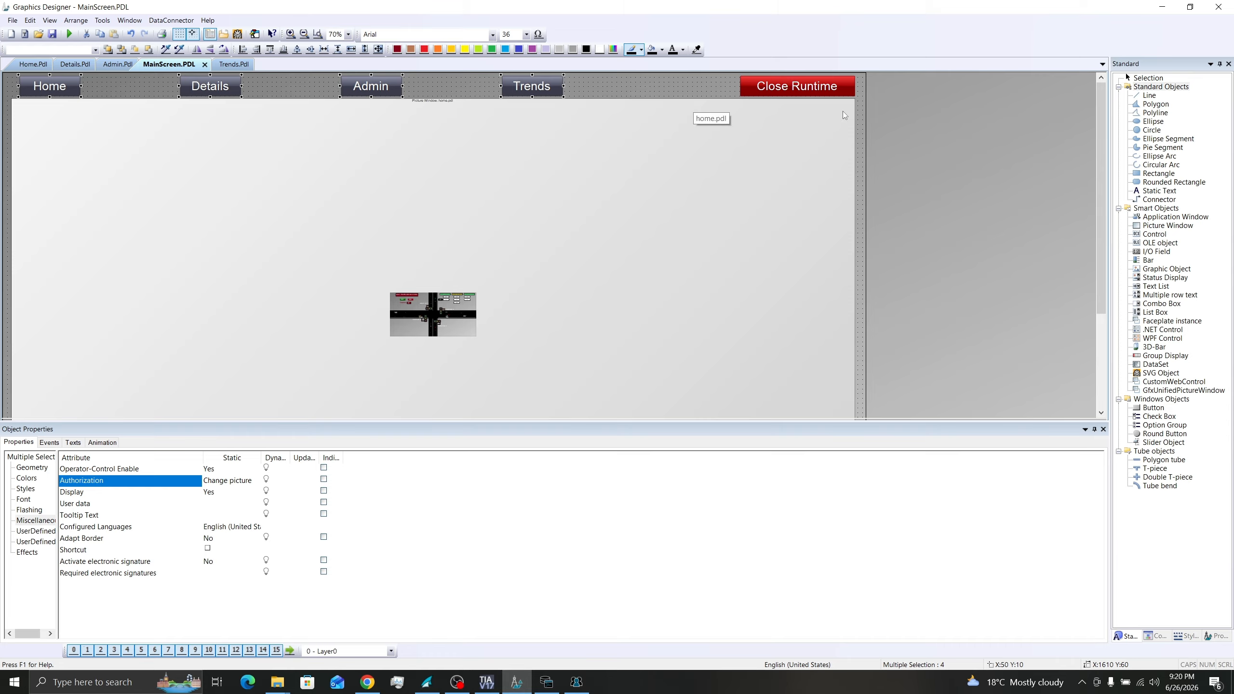
- Set the Close Runtime button's authorization to Close Runtime and close the object properties
{"action": "left_click", "coordinate": [790, 87]}
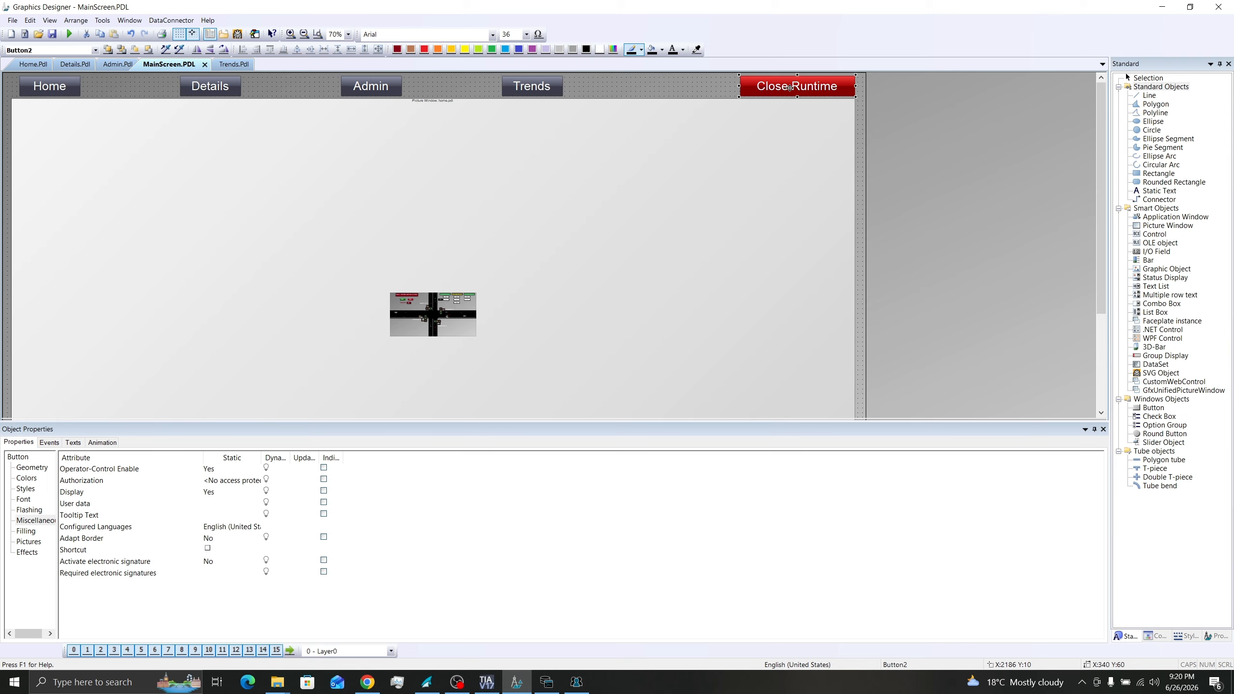
{"action": "left_click", "coordinate": [229, 481]}
{"action": "double_click", "coordinate": [228, 481]}
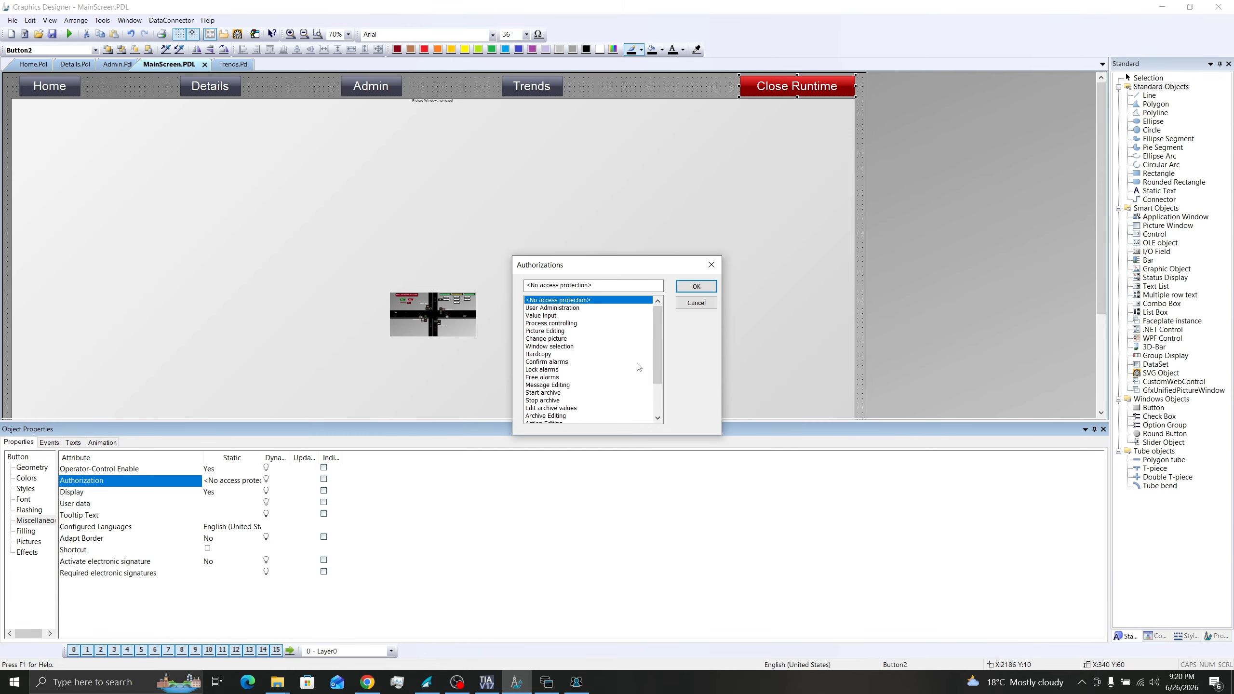
{"action": "left_click_drag", "start_coordinate": [660, 349], "coordinate": [659, 383]}
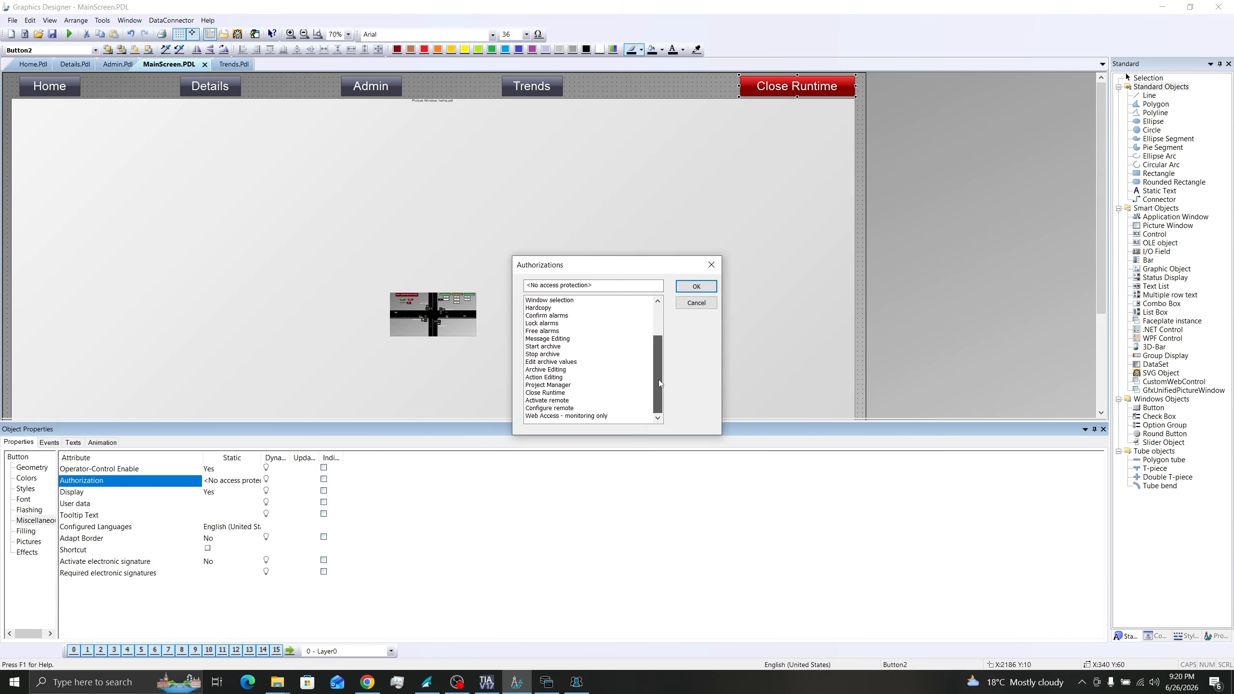
{"action": "left_click", "coordinate": [571, 393]}
{"action": "left_click", "coordinate": [703, 288]}
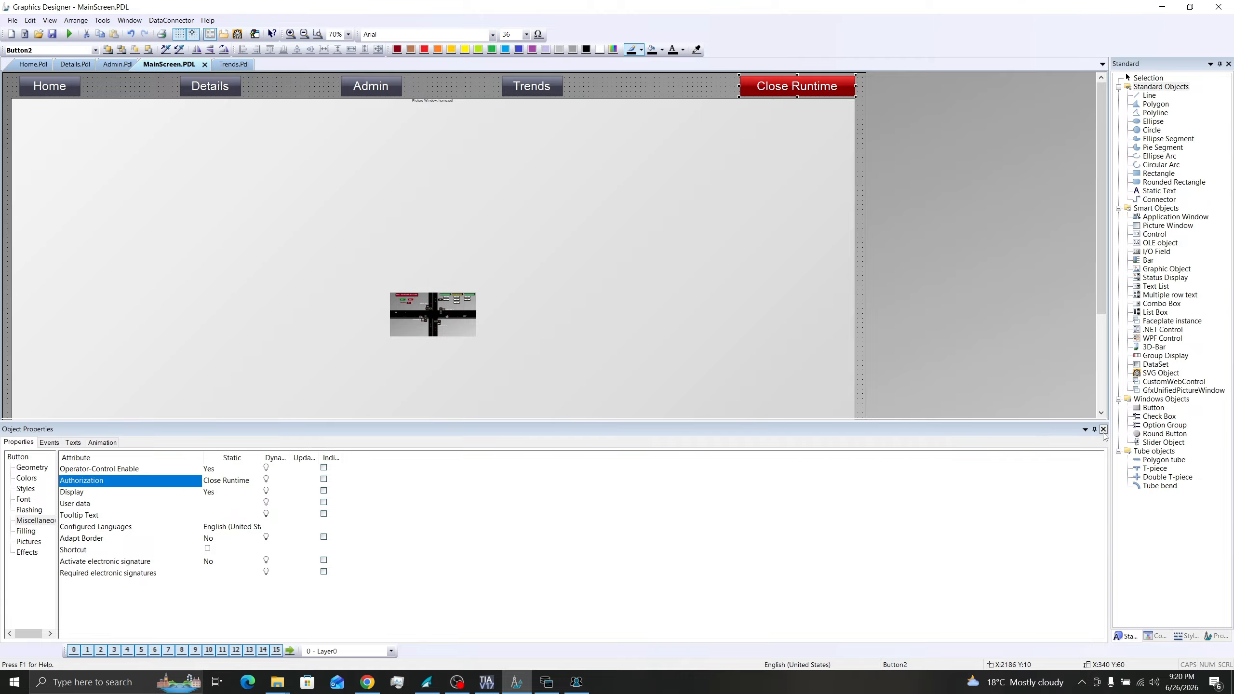
{"action": "left_click", "coordinate": [602, 292]}
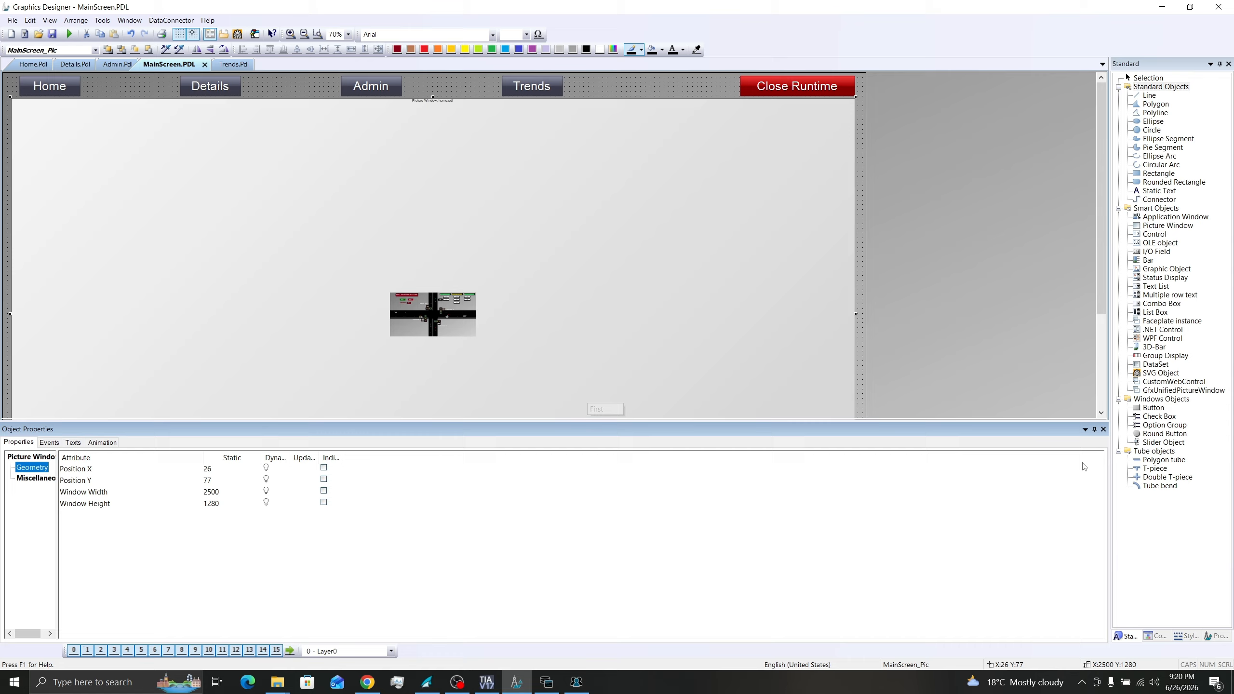
{"action": "left_click", "coordinate": [1104, 430]}
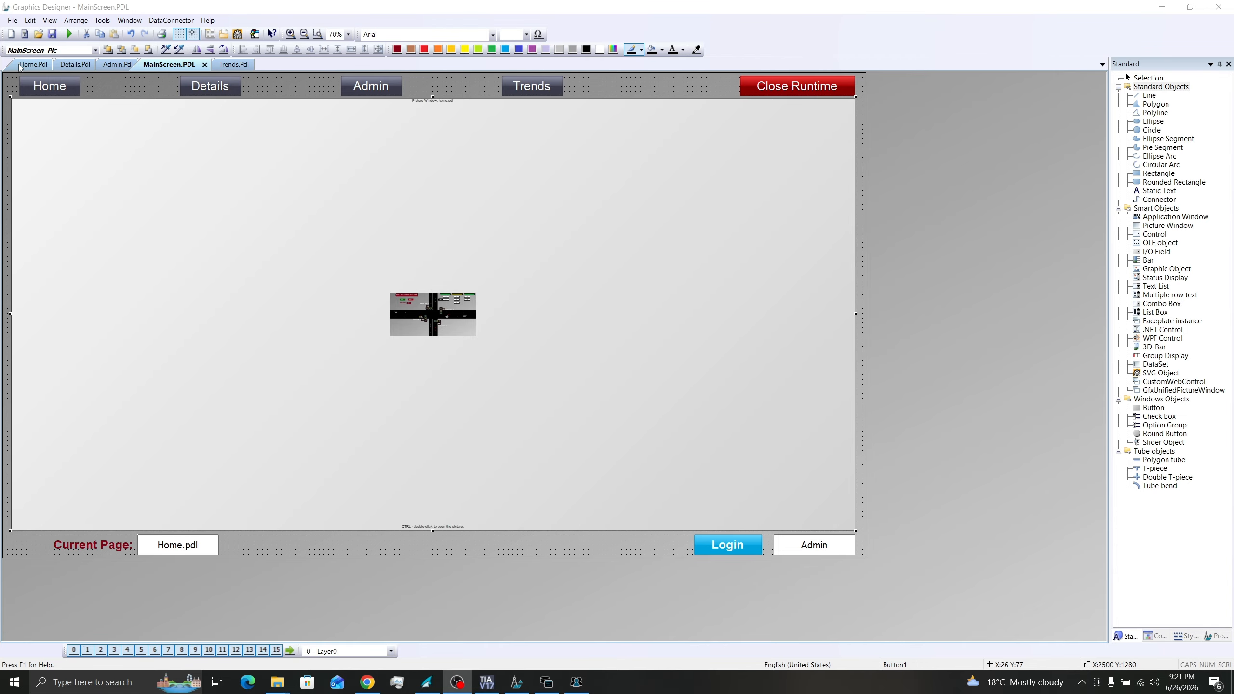
- On Home.Pdl, set the authorization of the Start and Stop buttons together to Change picture
{"action": "left_click", "coordinate": [20, 66]}
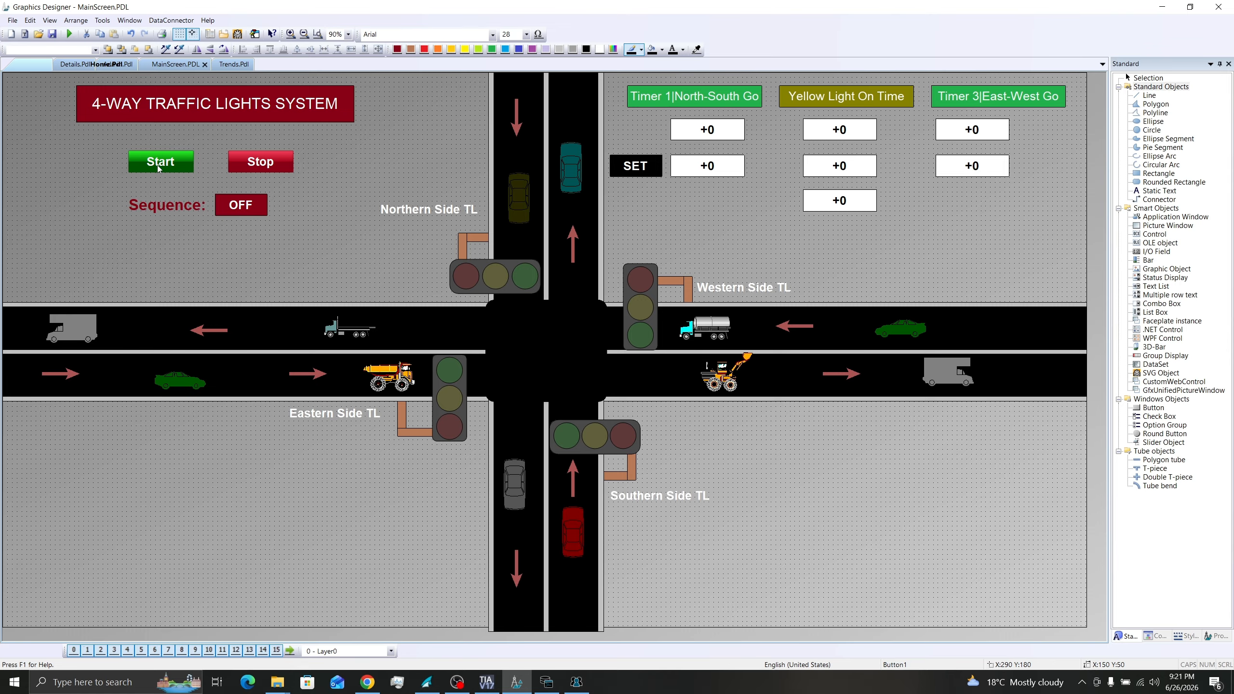
{"action": "left_click", "coordinate": [157, 165]}
{"action": "left_click", "coordinate": [260, 161], "text": "shift"}
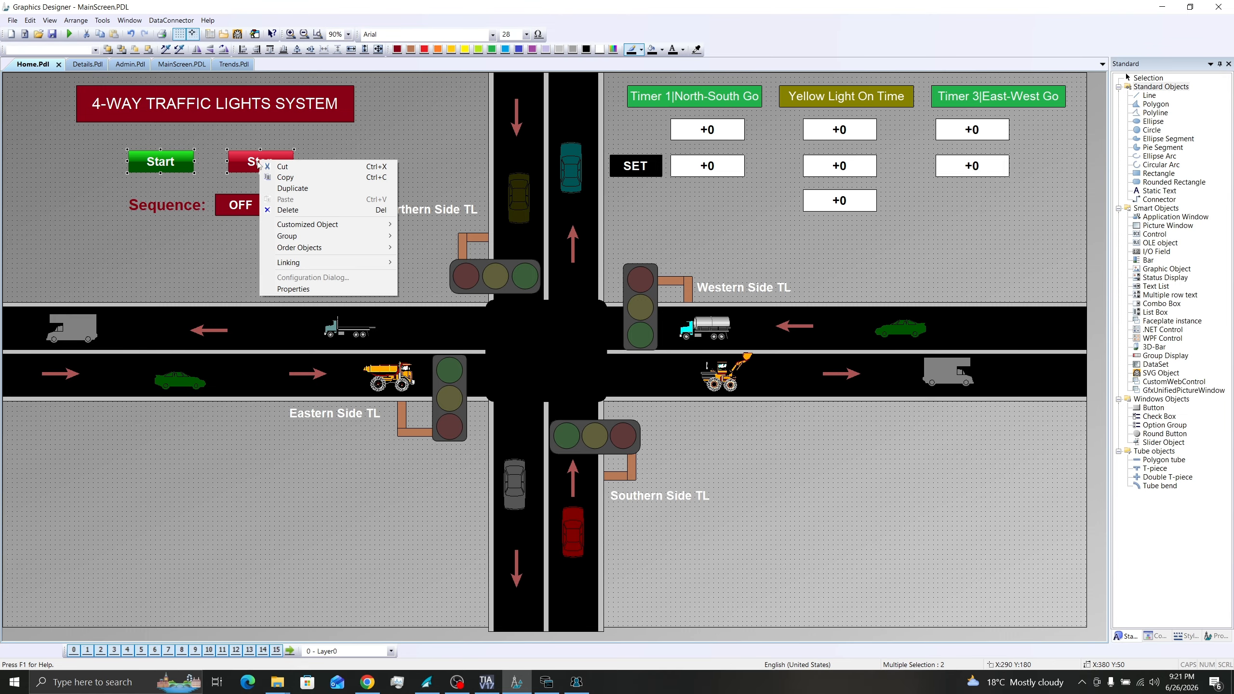
{"action": "left_click", "coordinate": [293, 289]}
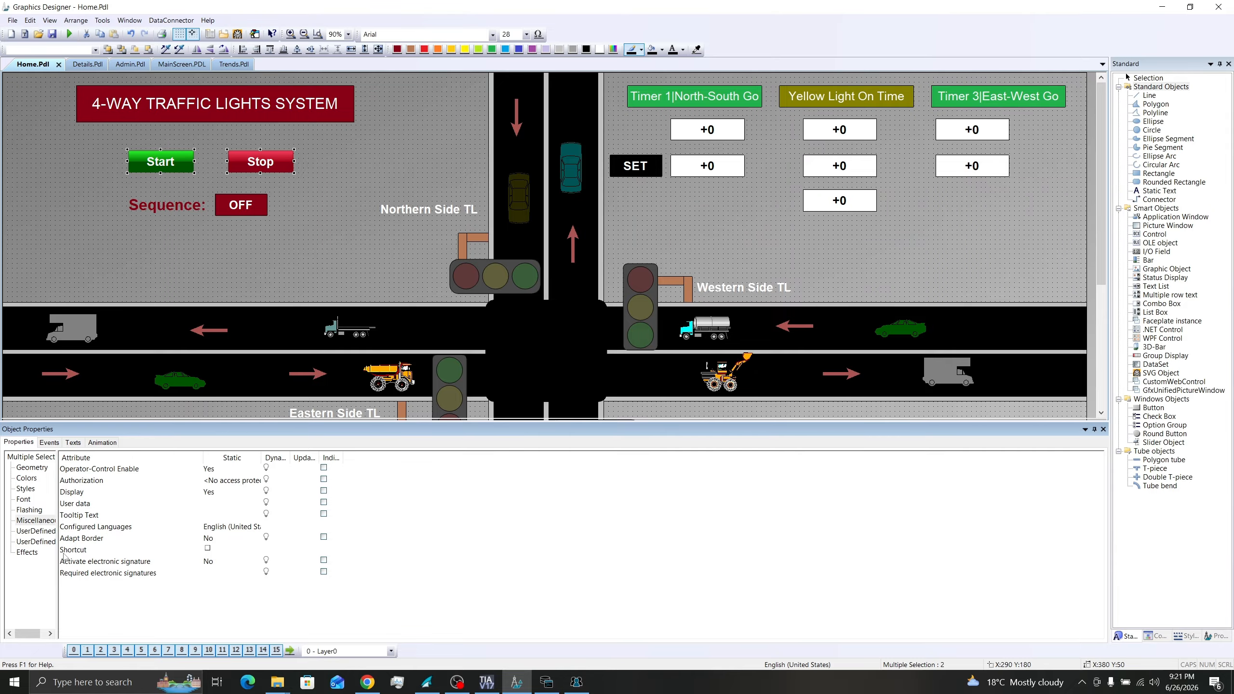
{"action": "double_click", "coordinate": [224, 481]}
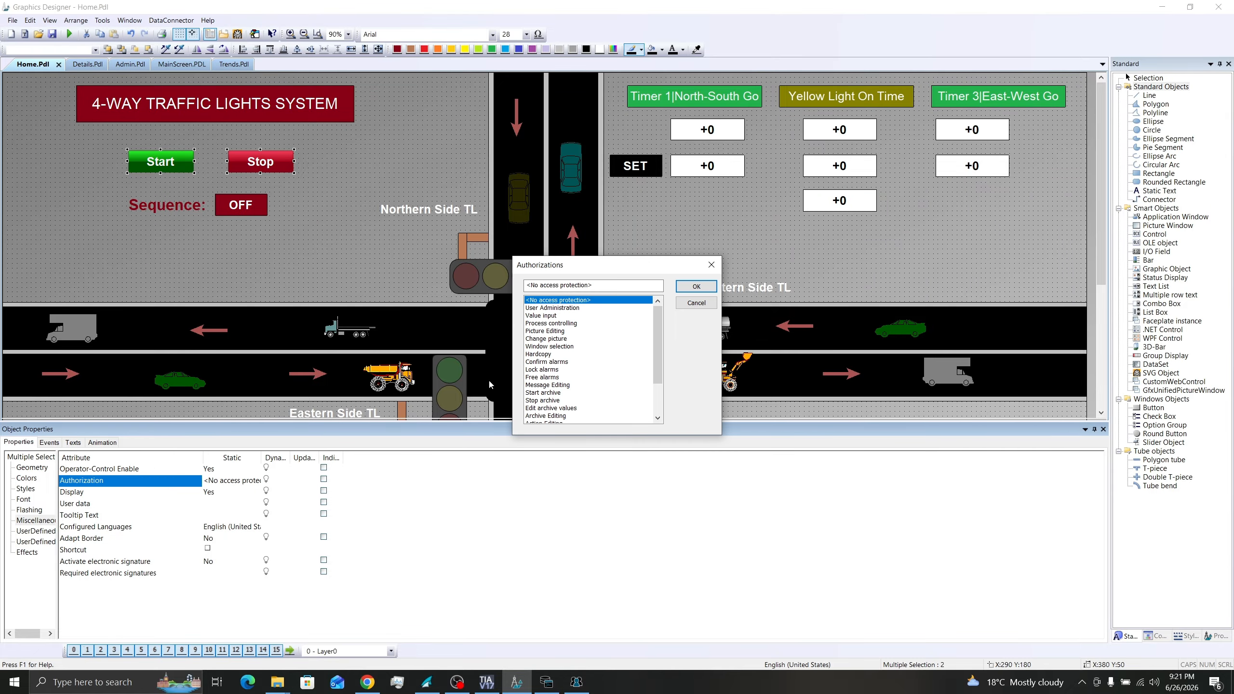
{"action": "left_click", "coordinate": [547, 339]}
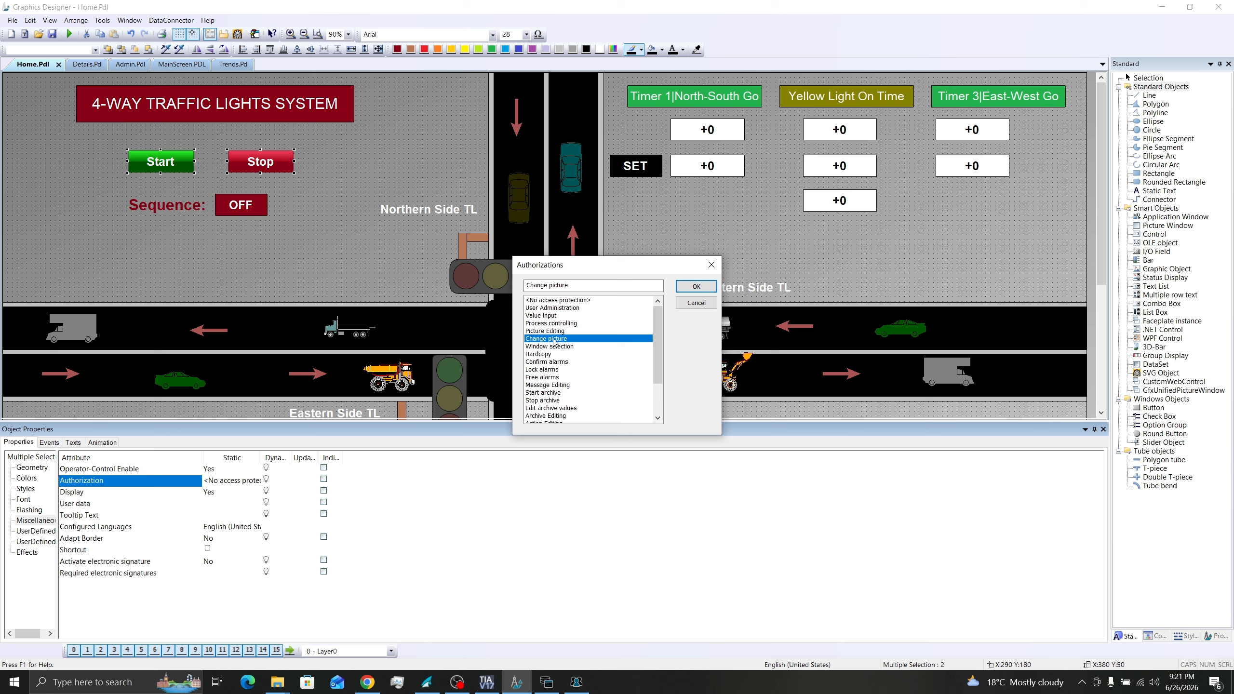
{"action": "left_click", "coordinate": [705, 288]}
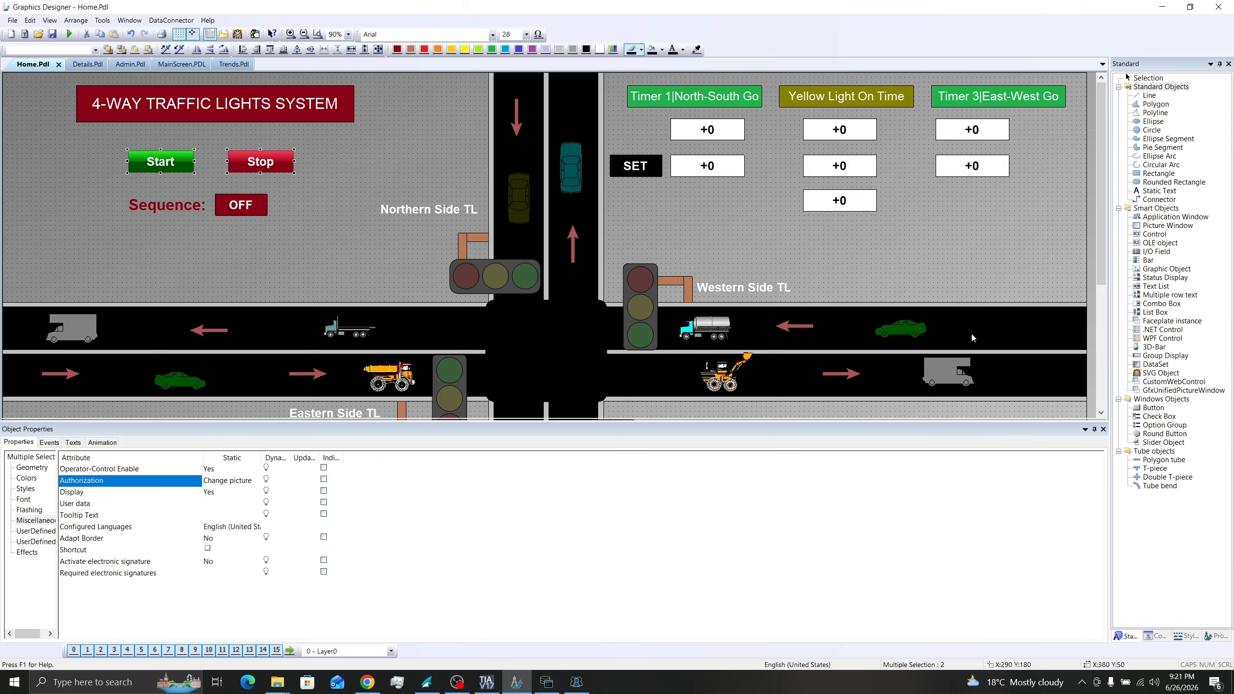
- Set the authorization of the three I/O fields in the SET row to Change picture, then save Home.Pdl
{"action": "left_click", "coordinate": [726, 171]}
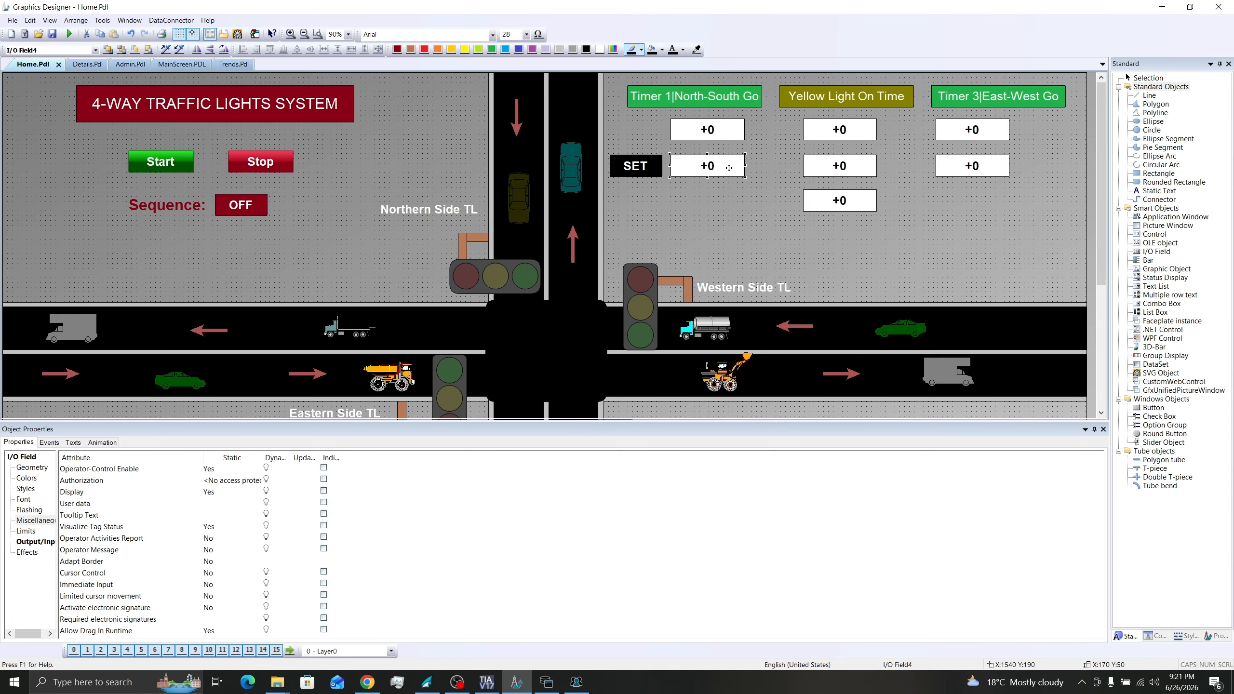
{"action": "left_click", "coordinate": [829, 167], "text": "shift"}
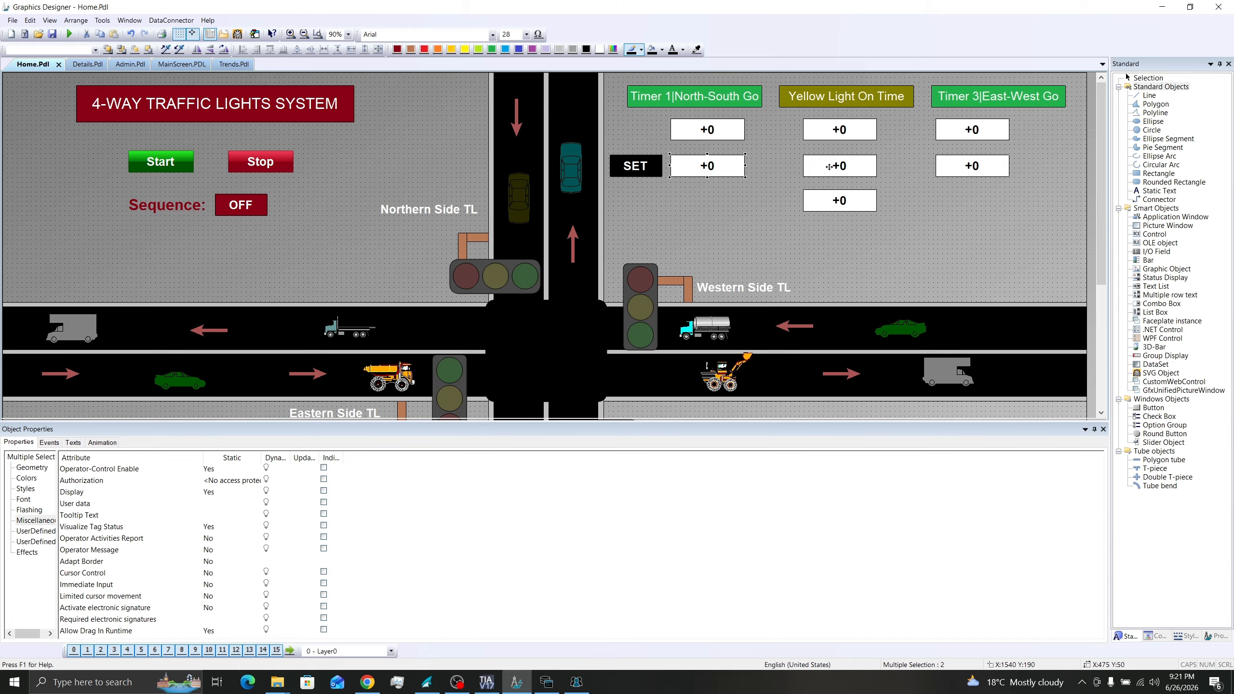
{"action": "left_click", "coordinate": [979, 175], "text": "shift"}
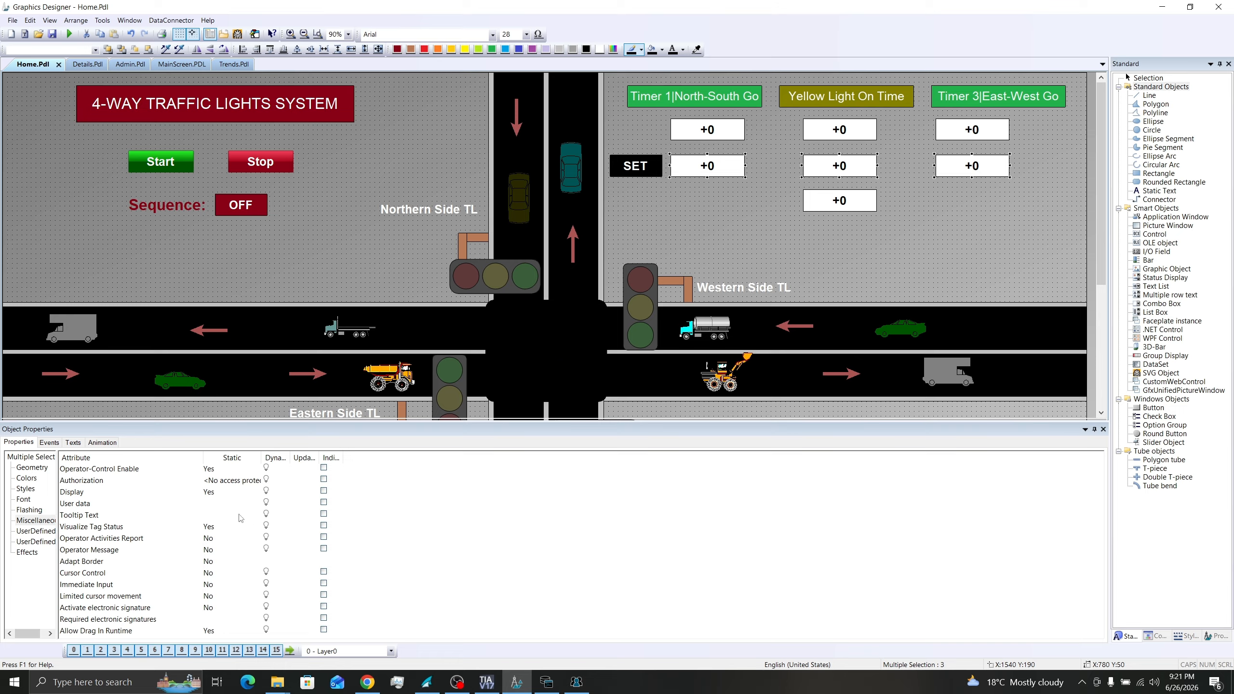
{"action": "double_click", "coordinate": [217, 481]}
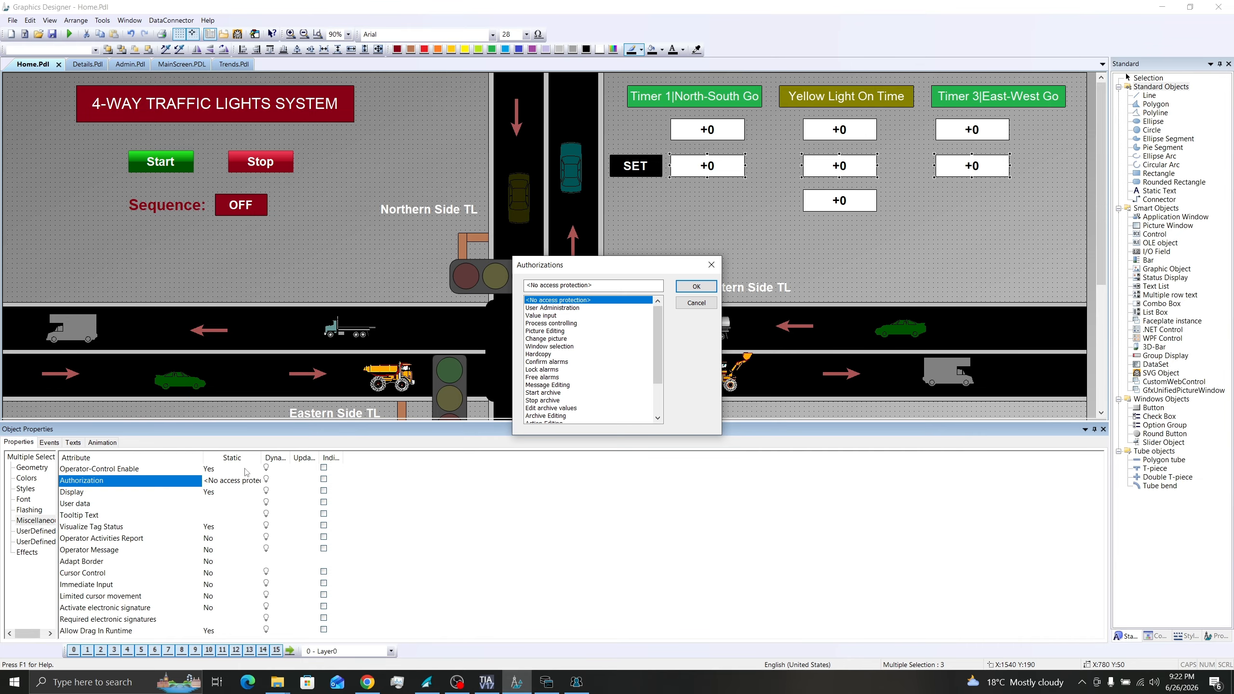
{"action": "left_click", "coordinate": [545, 339]}
{"action": "left_click", "coordinate": [688, 290]}
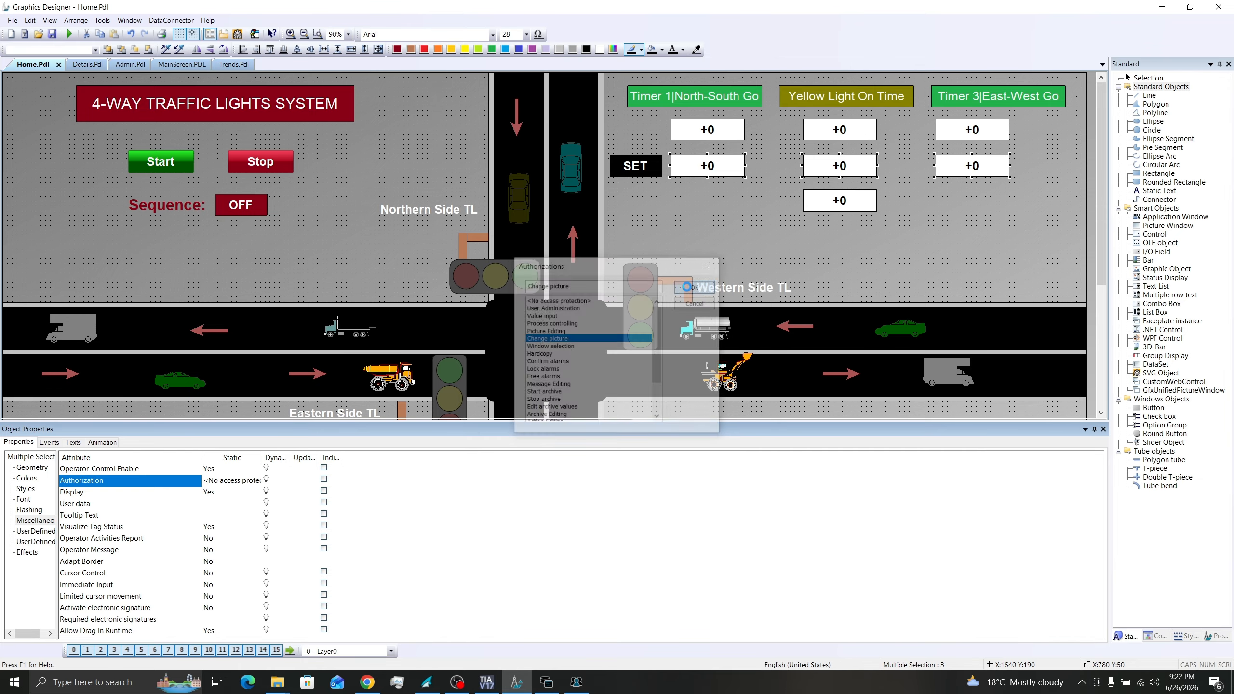
{"action": "left_click", "coordinate": [744, 165]}
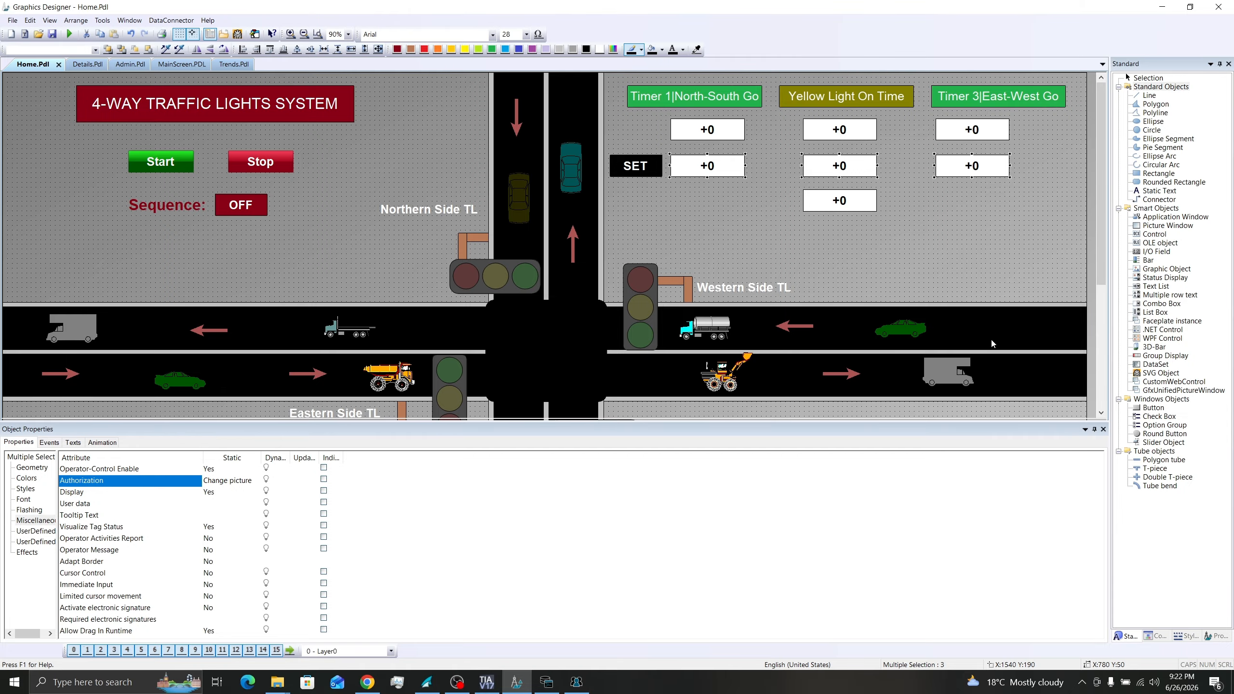
{"action": "left_click", "coordinate": [1103, 429]}
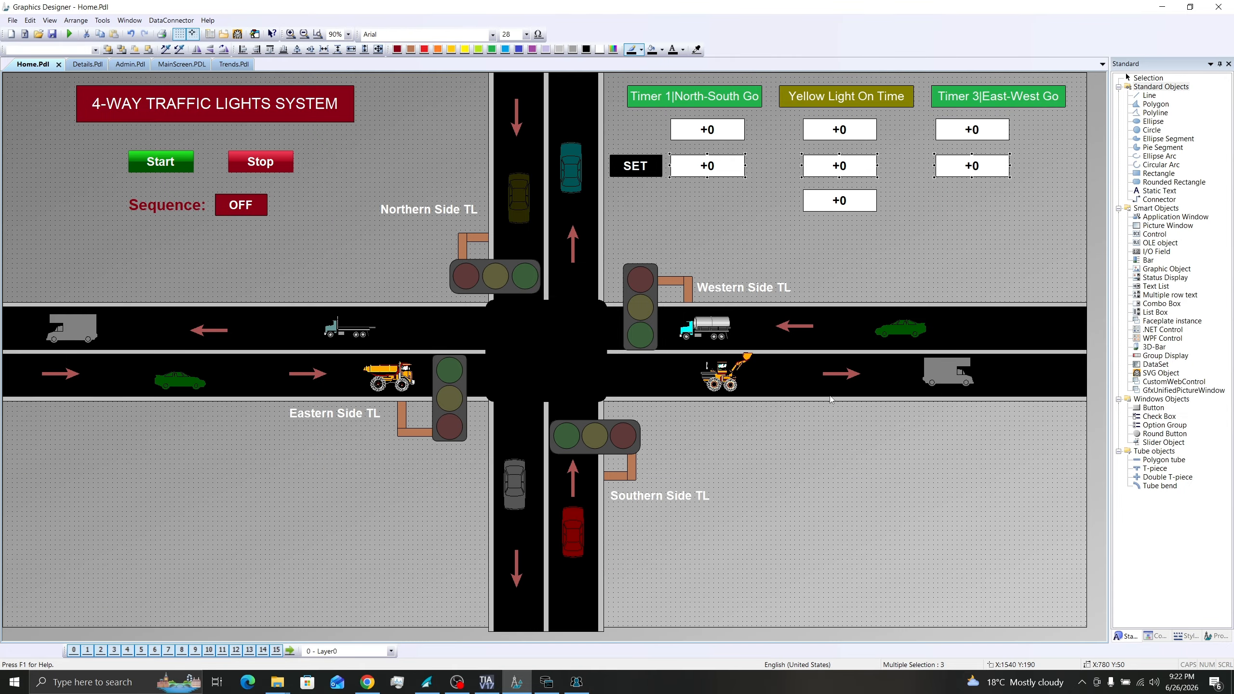
{"action": "left_click", "coordinate": [52, 34]}
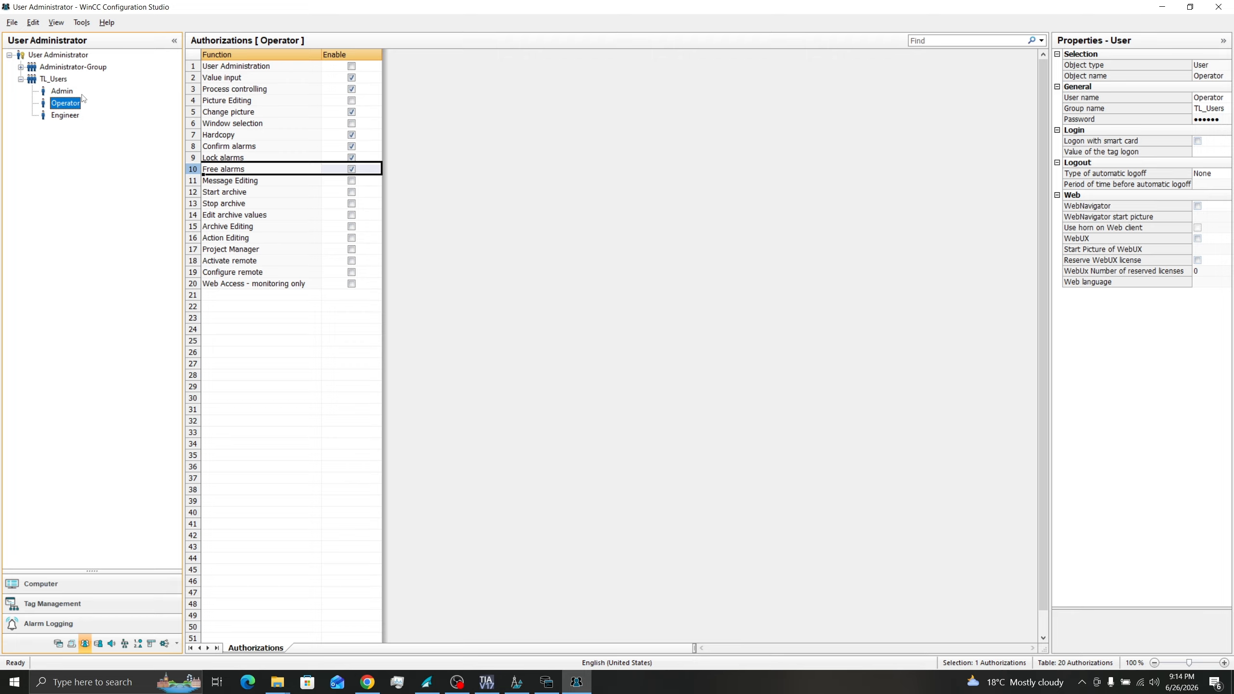
- Switch to the User Administrator in WinCC Configuration Studio and open its list of authorization levels
{"action": "left_click", "coordinate": [61, 56]}
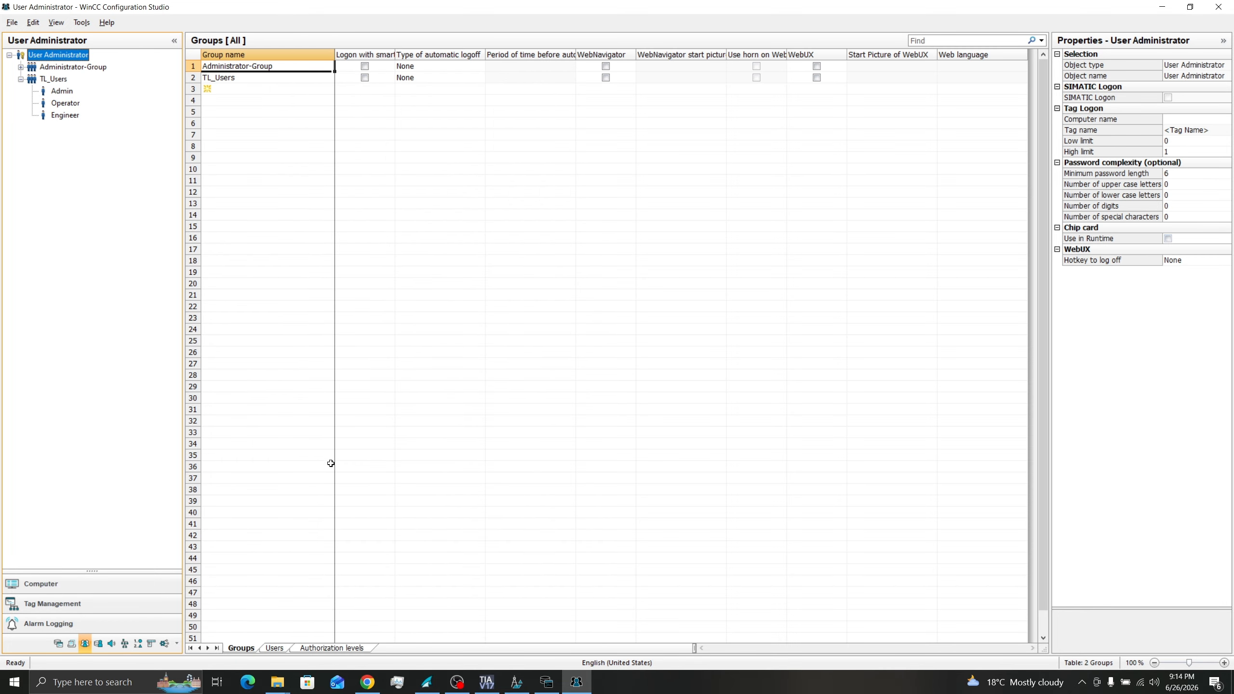
{"action": "left_click", "coordinate": [331, 648]}
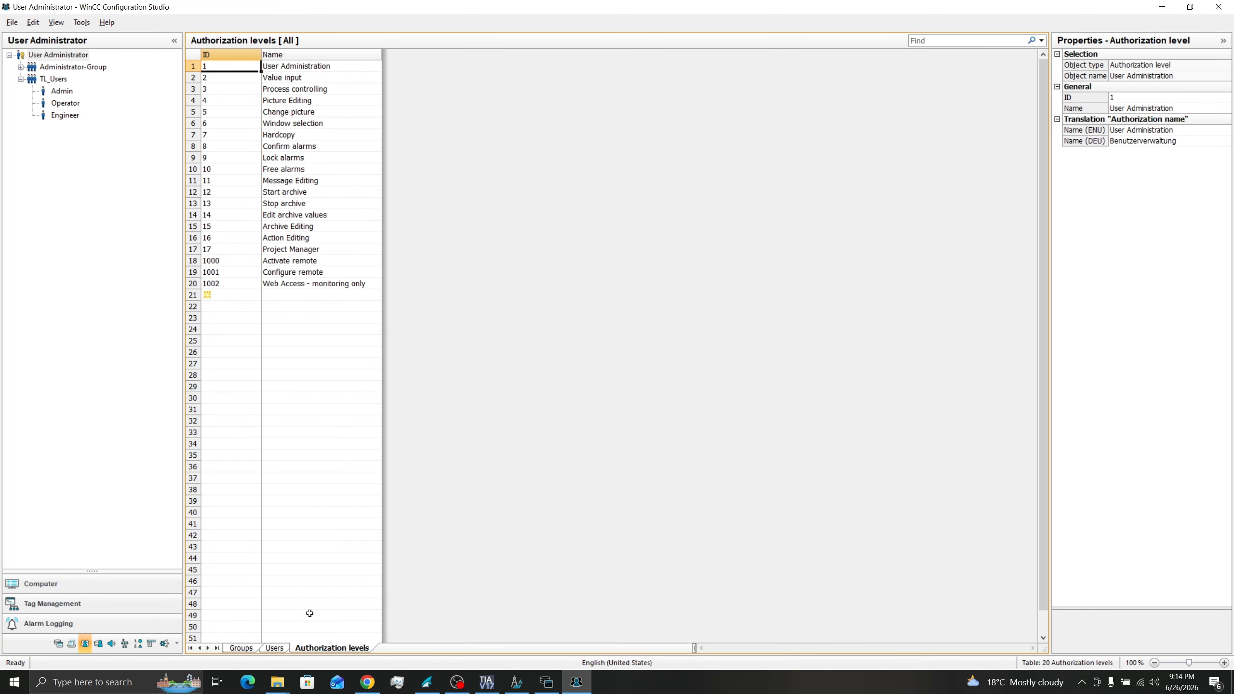